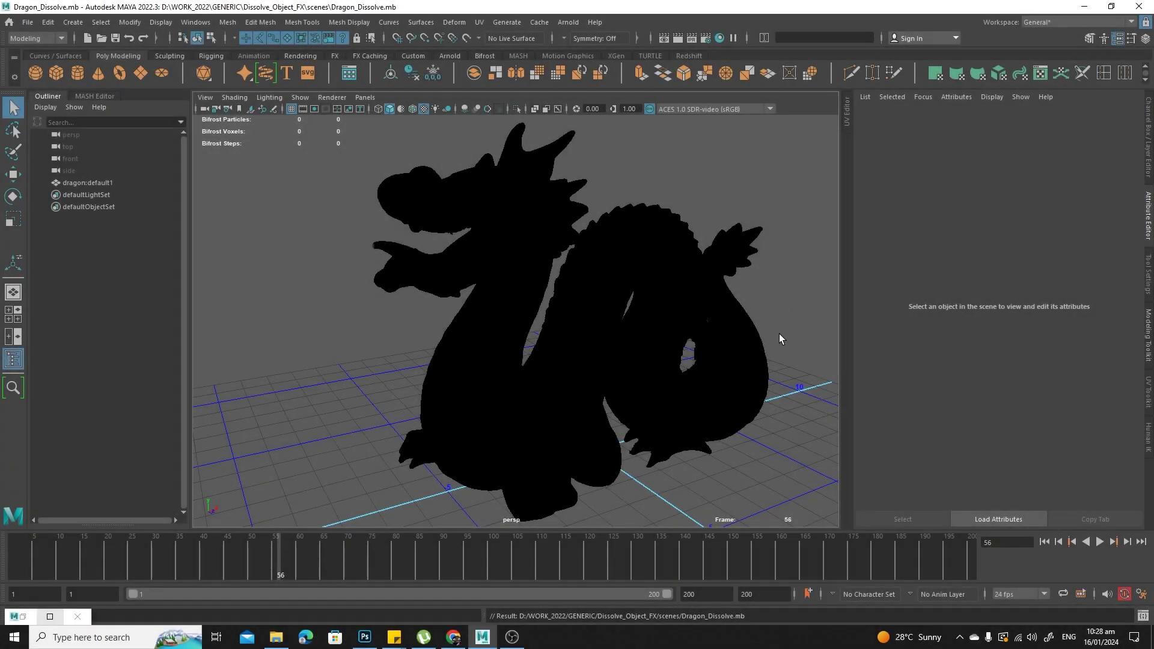
Orbit the perspective view around the dragon to see it from several angles, including the side
{"action": "left_click_drag", "start_coordinate": [779, 339], "coordinate": [589, 363], "text": "alt"}
{"action": "left_click_drag", "start_coordinate": [432, 327], "coordinate": [462, 351], "text": "alt"}
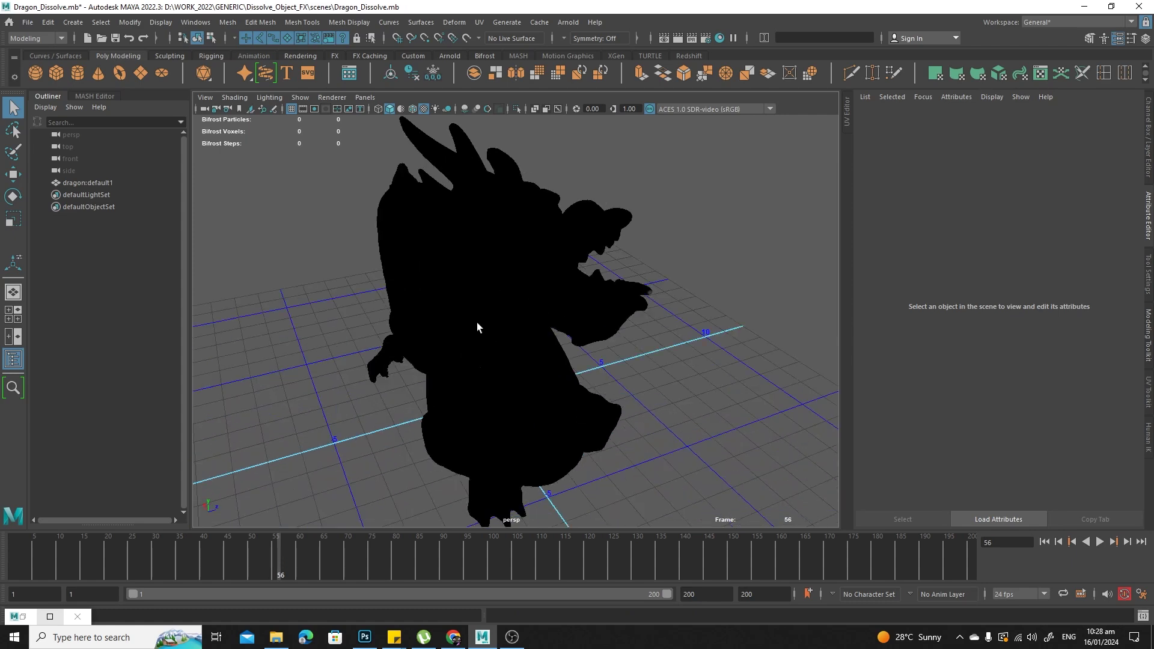
{"action": "left_click_drag", "start_coordinate": [527, 226], "coordinate": [598, 307], "text": "alt"}
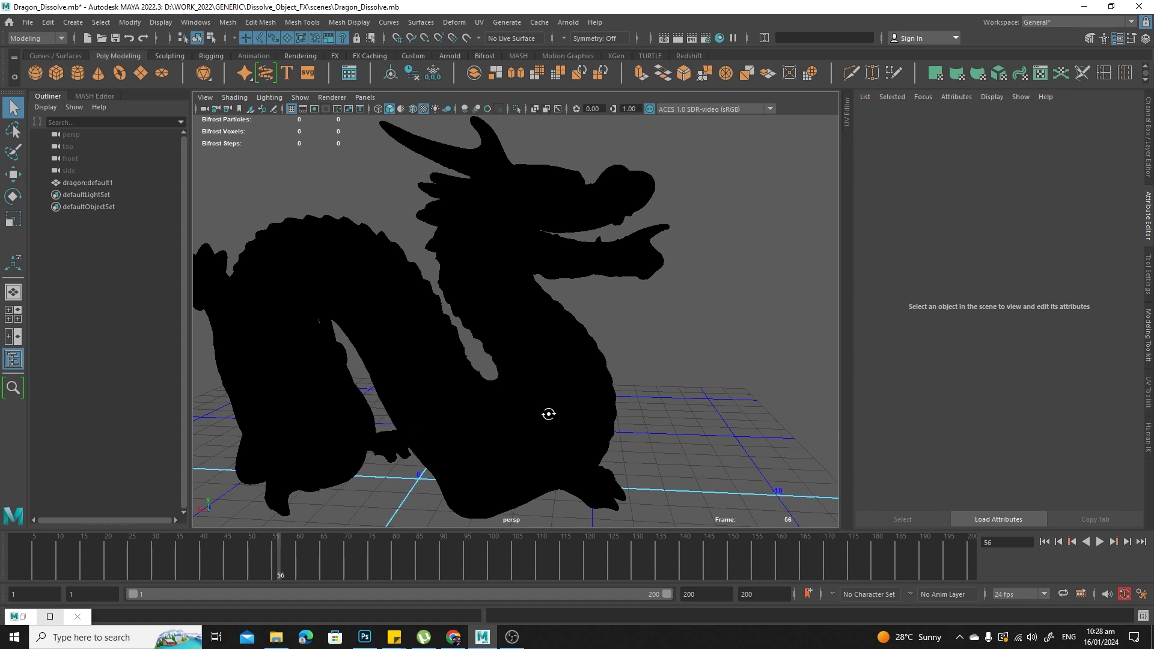
{"action": "left_click_drag", "start_coordinate": [548, 413], "coordinate": [582, 413], "text": "alt"}
Scrub the timeline to frame 33, show the Channel Box, and reframe the dragon
{"action": "mouse_move", "coordinate": [187, 553]}
{"action": "left_mouse_down"}
{"action": "mouse_move", "coordinate": [88, 557]}
{"action": "mouse_move", "coordinate": [193, 560]}
{"action": "mouse_move", "coordinate": [171, 559]}
{"action": "left_mouse_up"}
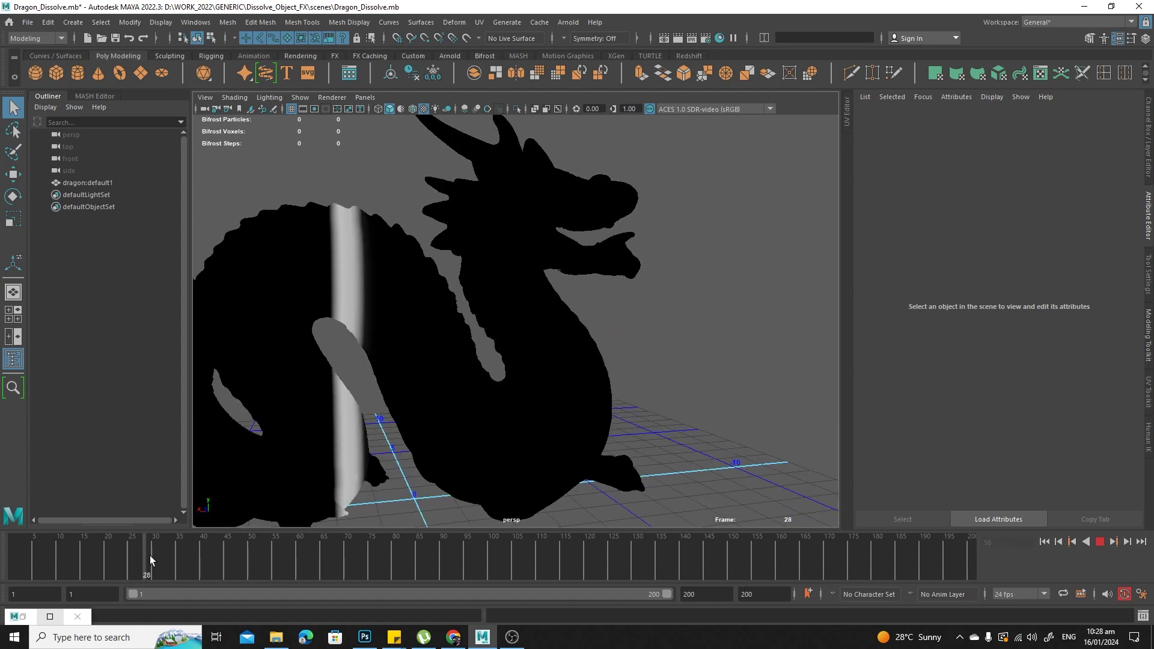
{"action": "left_click_drag", "start_coordinate": [535, 443], "coordinate": [360, 434], "text": "alt"}
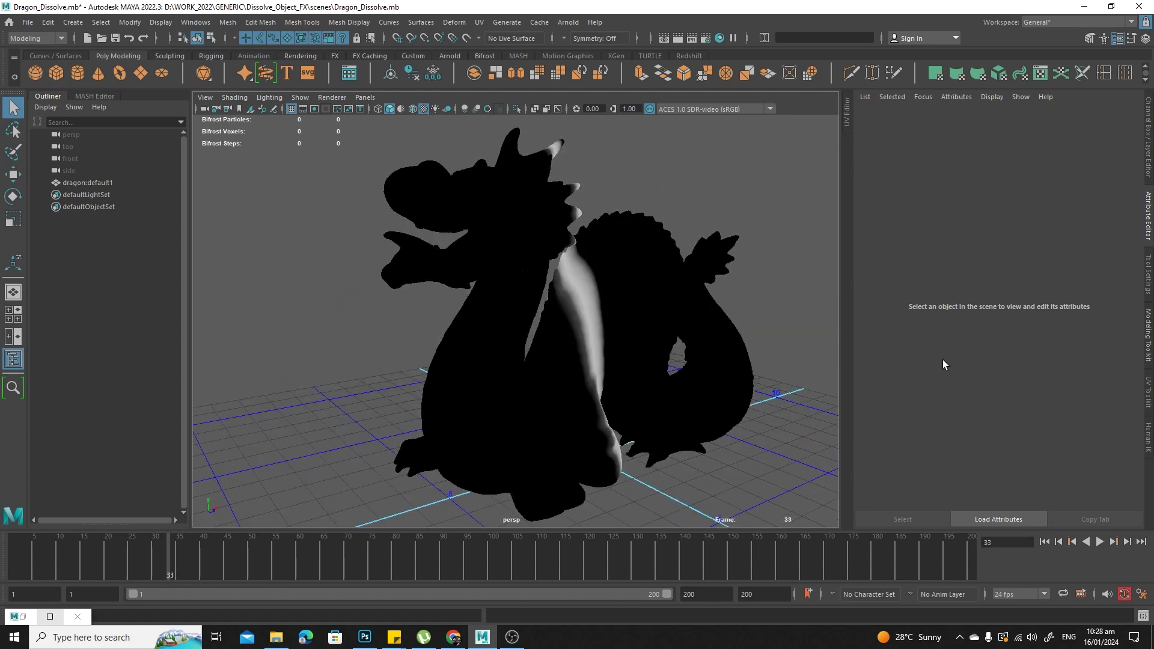
{"action": "left_click", "coordinate": [1150, 157]}
{"action": "left_click_drag", "start_coordinate": [825, 255], "coordinate": [788, 250], "text": "alt"}
{"action": "right_click_drag", "start_coordinate": [788, 250], "coordinate": [695, 246], "text": "alt"}
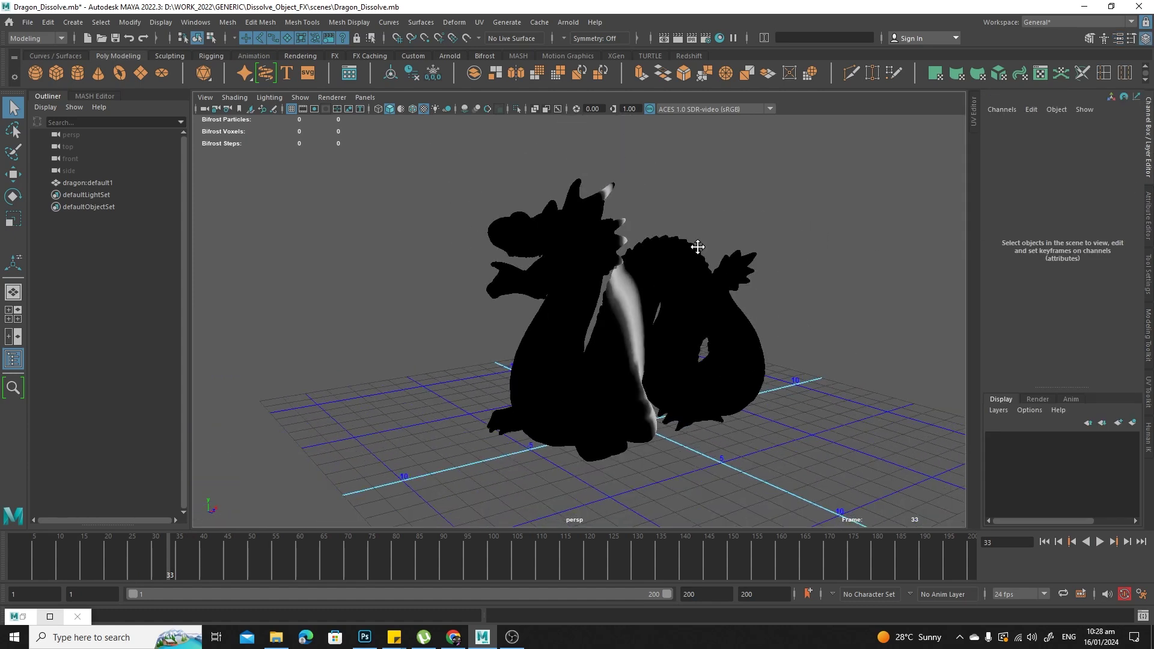
{"action": "middle_click_drag", "start_coordinate": [695, 246], "coordinate": [505, 283], "text": "alt"}
{"action": "right_click_drag", "start_coordinate": [505, 282], "coordinate": [567, 306], "text": "alt"}
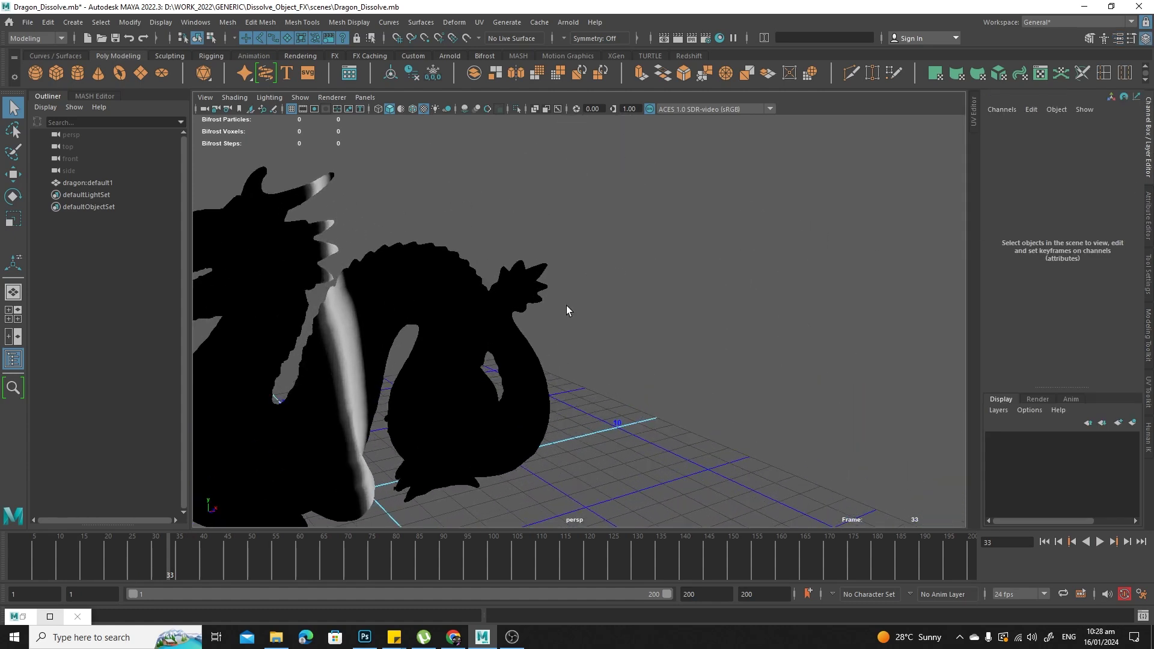
Switch the menu set to FX
{"action": "left_click", "coordinate": [41, 39]}
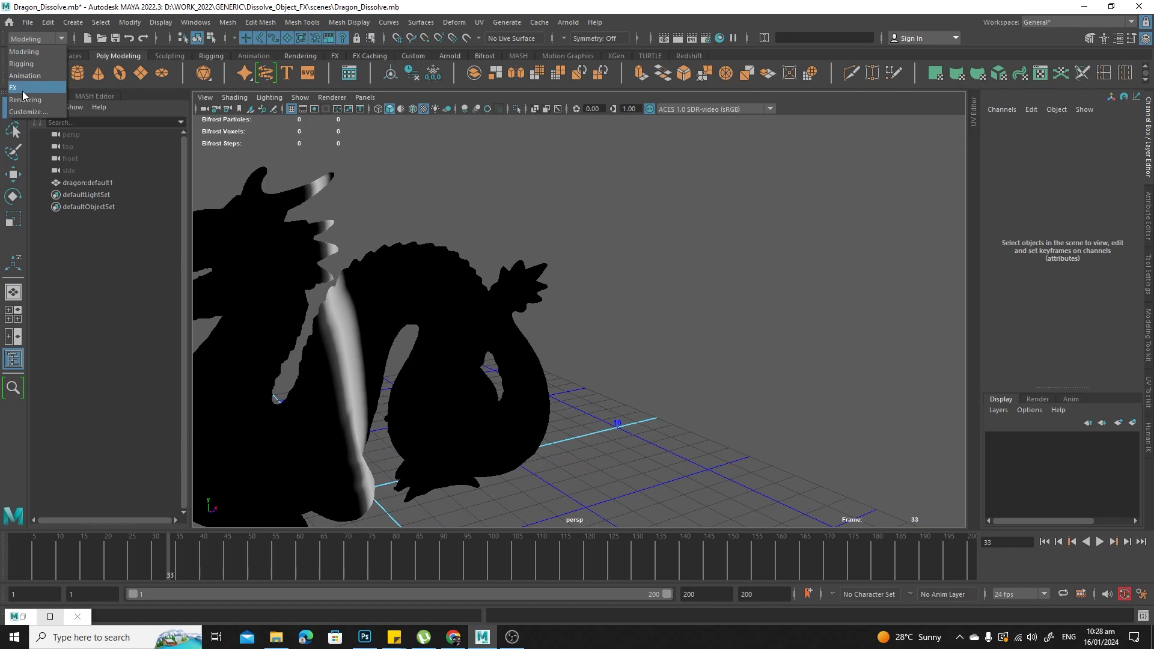
{"action": "left_click", "coordinate": [24, 89]}
{"action": "middle_click_drag", "start_coordinate": [294, 343], "coordinate": [366, 338], "text": "alt"}
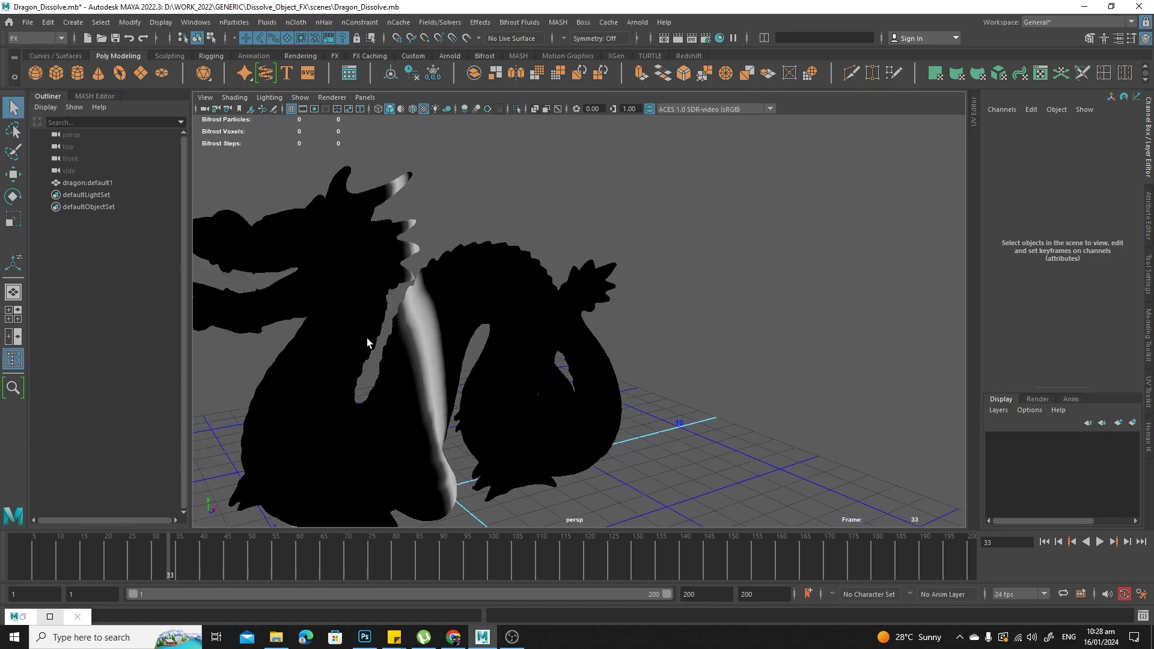
Select the dragon mesh and apply nParticles > Emit from Object to it
{"action": "left_click", "coordinate": [358, 235]}
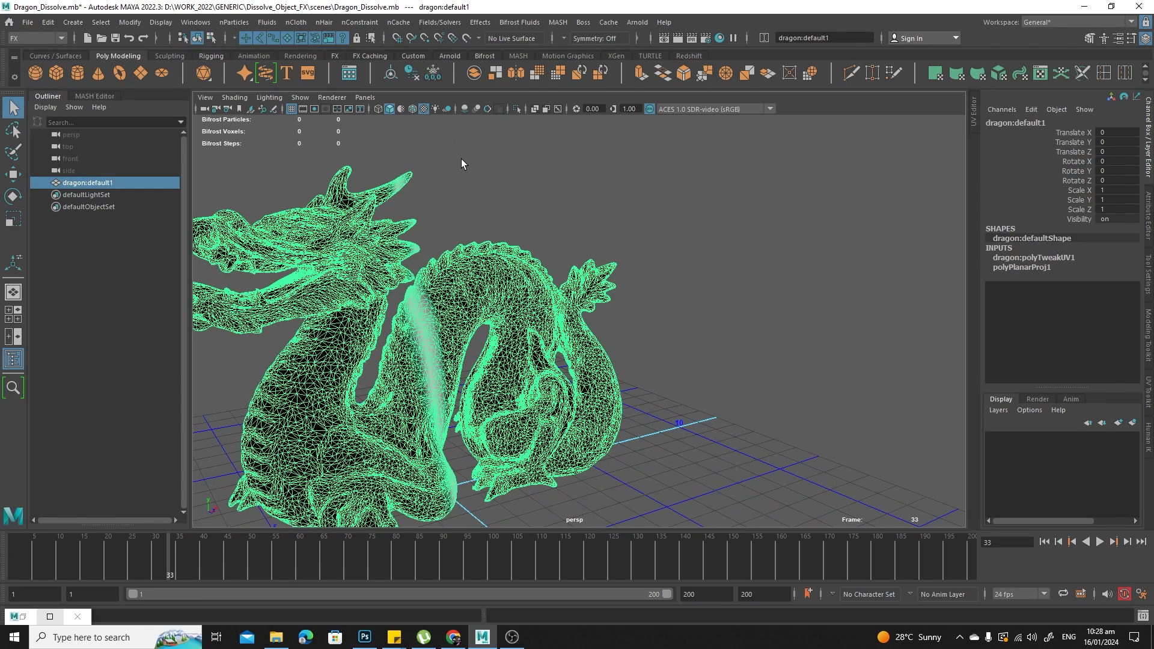
{"action": "left_click_drag", "start_coordinate": [462, 159], "coordinate": [464, 178], "text": "alt"}
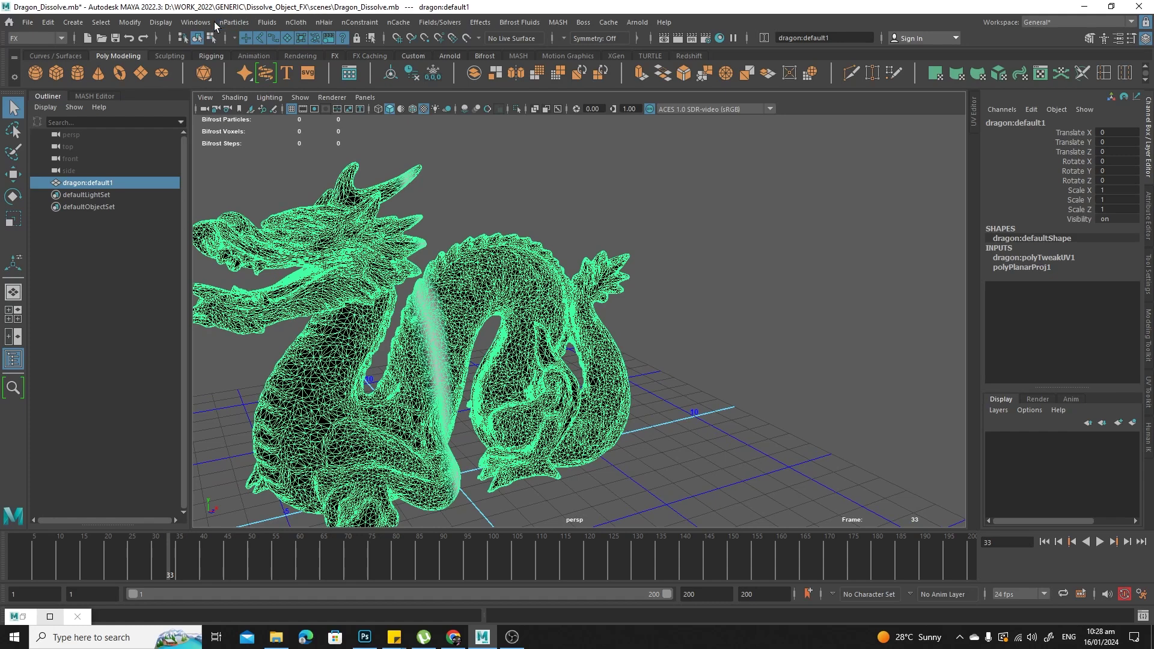
{"action": "left_click", "coordinate": [230, 23]}
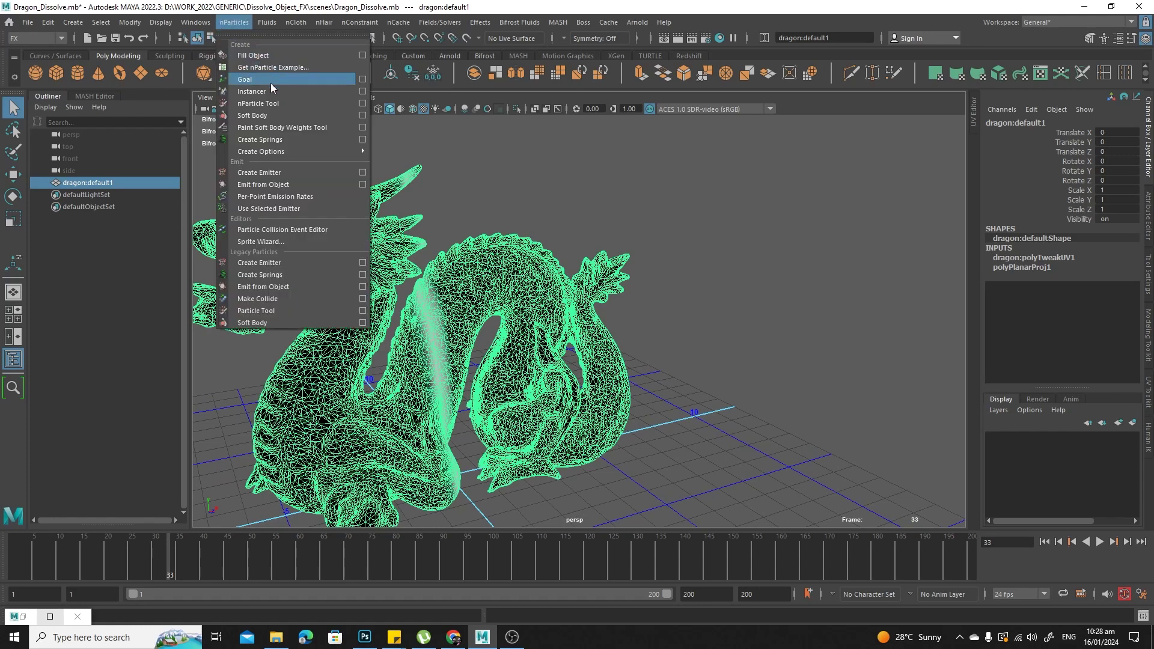
{"action": "left_click", "coordinate": [288, 189]}
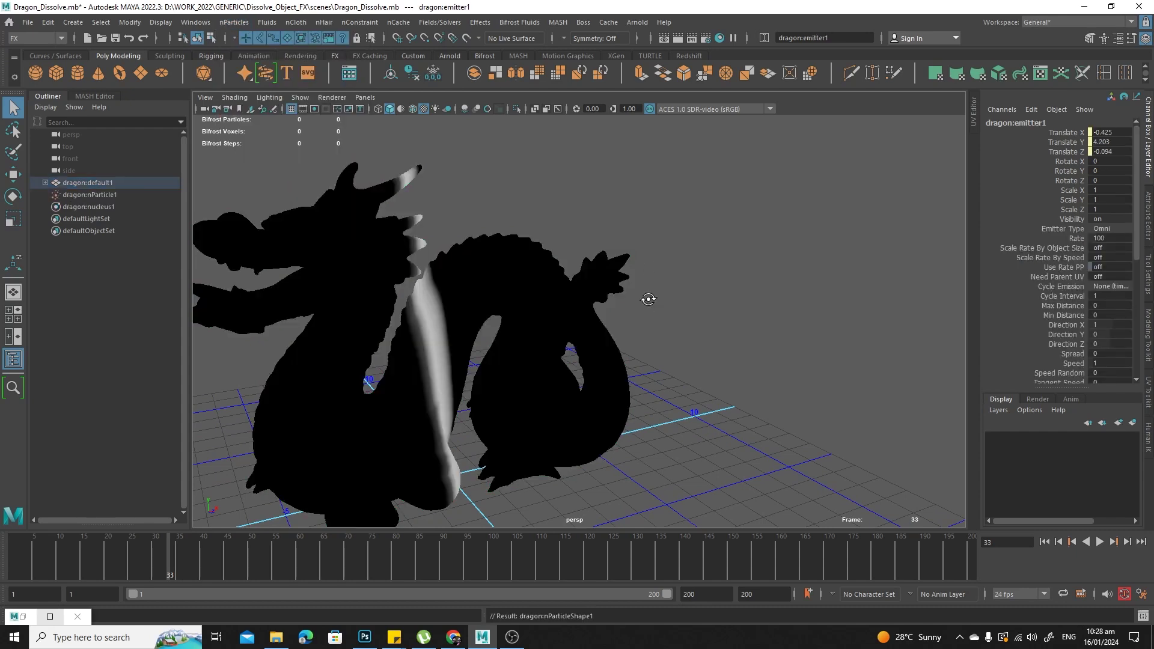
Zoom in on the dragon and step forward to frame 34
{"action": "left_click_drag", "start_coordinate": [647, 299], "coordinate": [649, 299], "text": "alt"}
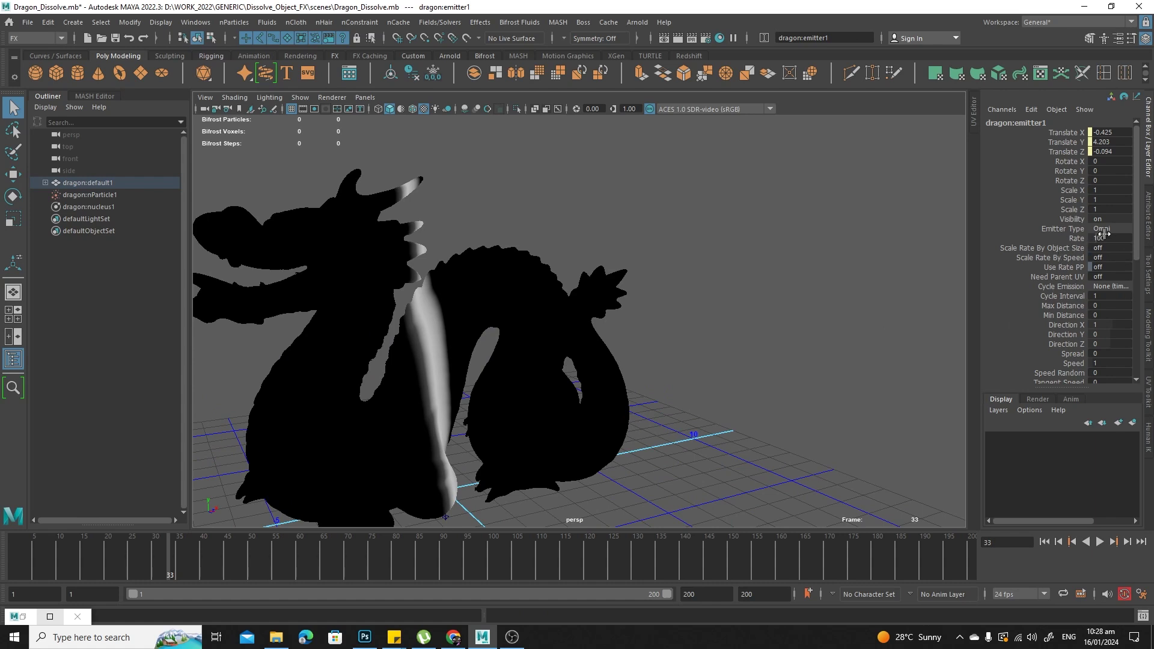
{"action": "left_click_drag", "start_coordinate": [327, 355], "coordinate": [384, 361], "text": "alt"}
{"action": "middle_click_drag", "start_coordinate": [385, 361], "coordinate": [614, 348], "text": "alt"}
{"action": "right_click_drag", "start_coordinate": [585, 356], "coordinate": [637, 367], "text": "alt"}
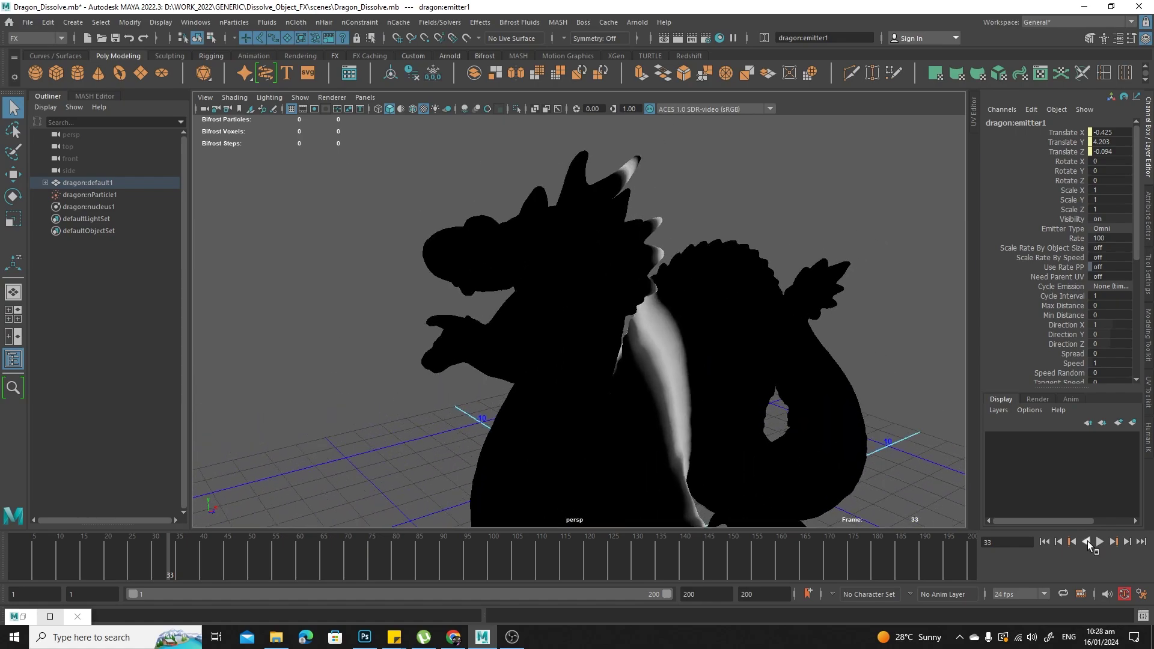
{"action": "left_click", "coordinate": [1126, 542]}
{"action": "right_click_drag", "start_coordinate": [546, 316], "coordinate": [854, 391], "text": "alt"}
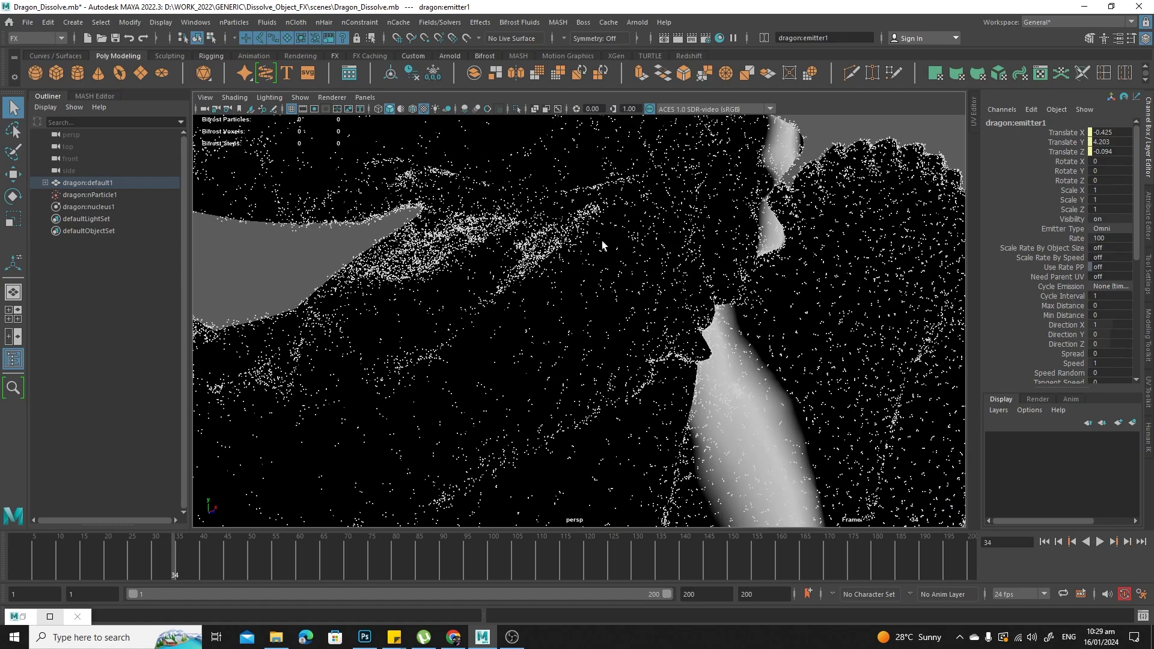
{"action": "middle_click_drag", "start_coordinate": [602, 242], "coordinate": [577, 360], "text": "alt"}
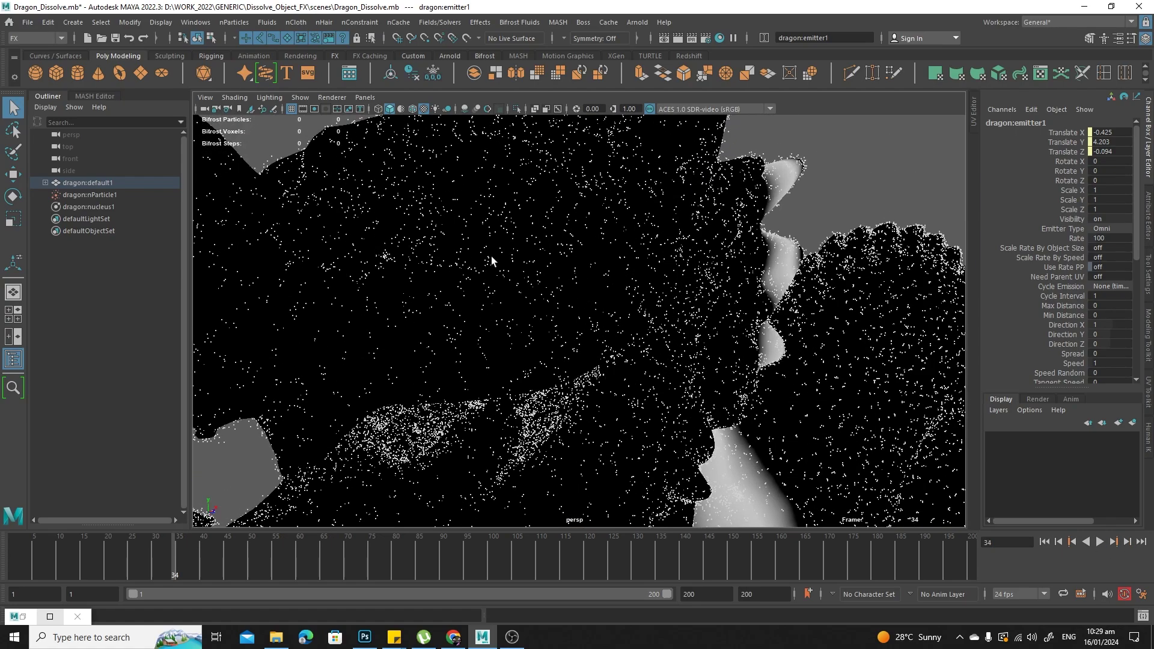
Advance to frame 35 and inspect the particle-covered dragon head up close
{"action": "left_click", "coordinate": [598, 294]}
{"action": "scroll", "coordinate": [571, 301], "scroll_direction": "up", "scroll_amount": 3}
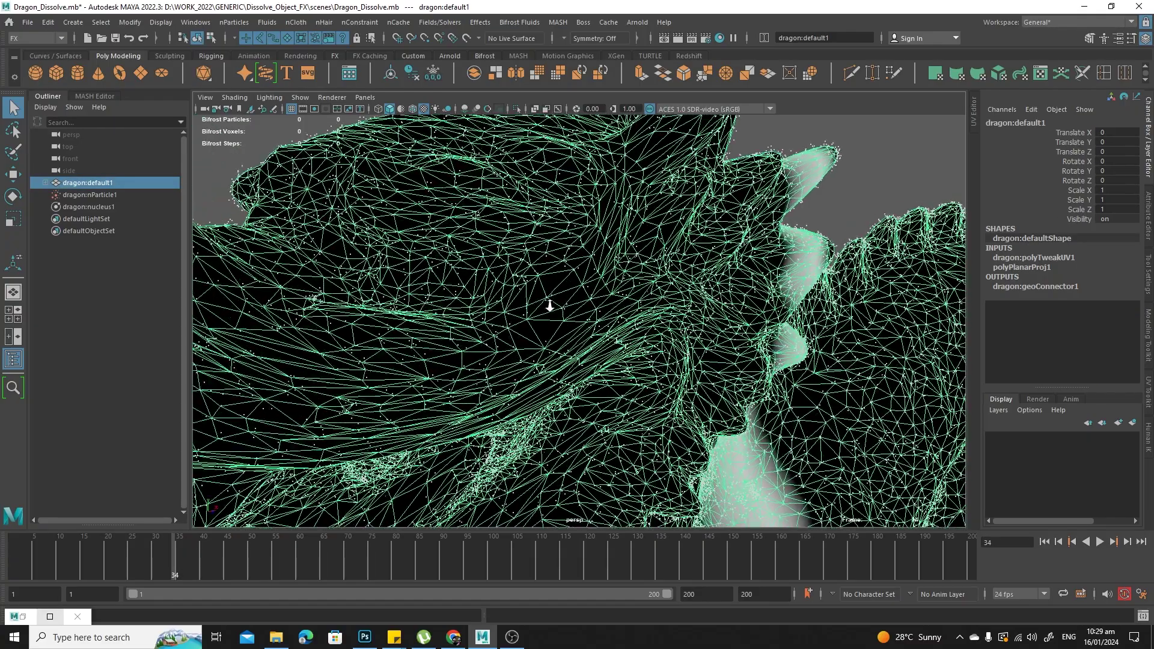
{"action": "scroll", "coordinate": [549, 306], "scroll_direction": "up", "scroll_amount": 3}
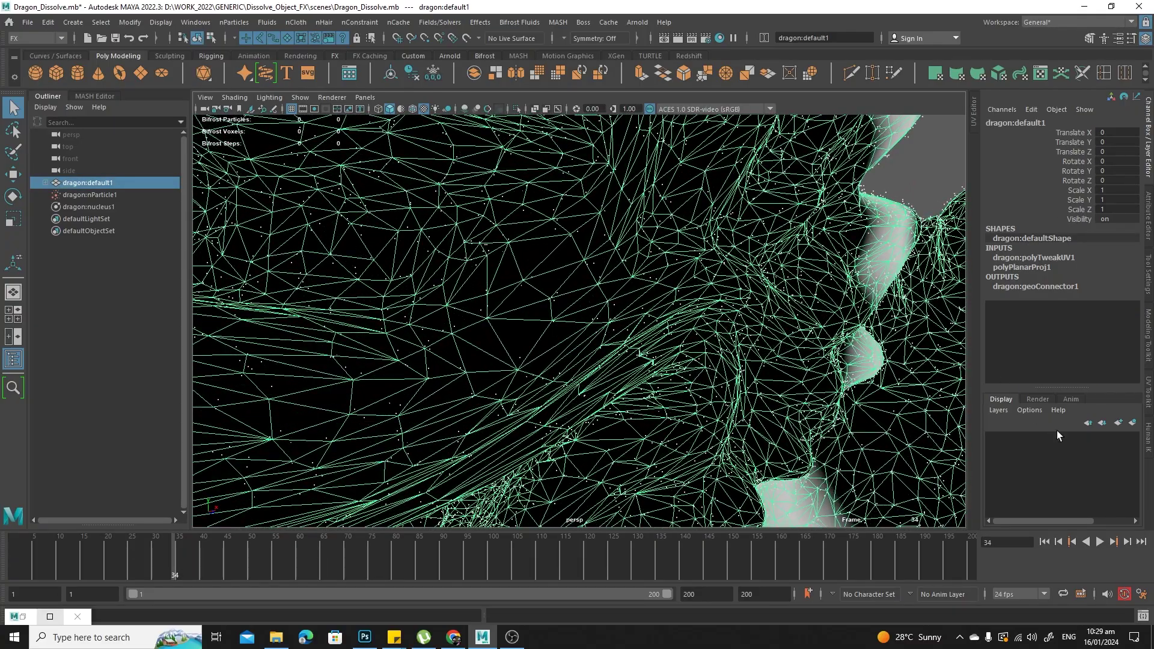
{"action": "left_click", "coordinate": [1128, 542]}
{"action": "scroll", "coordinate": [671, 381], "scroll_direction": "down", "scroll_amount": 3}
{"action": "scroll", "coordinate": [672, 381], "scroll_direction": "down", "scroll_amount": 2}
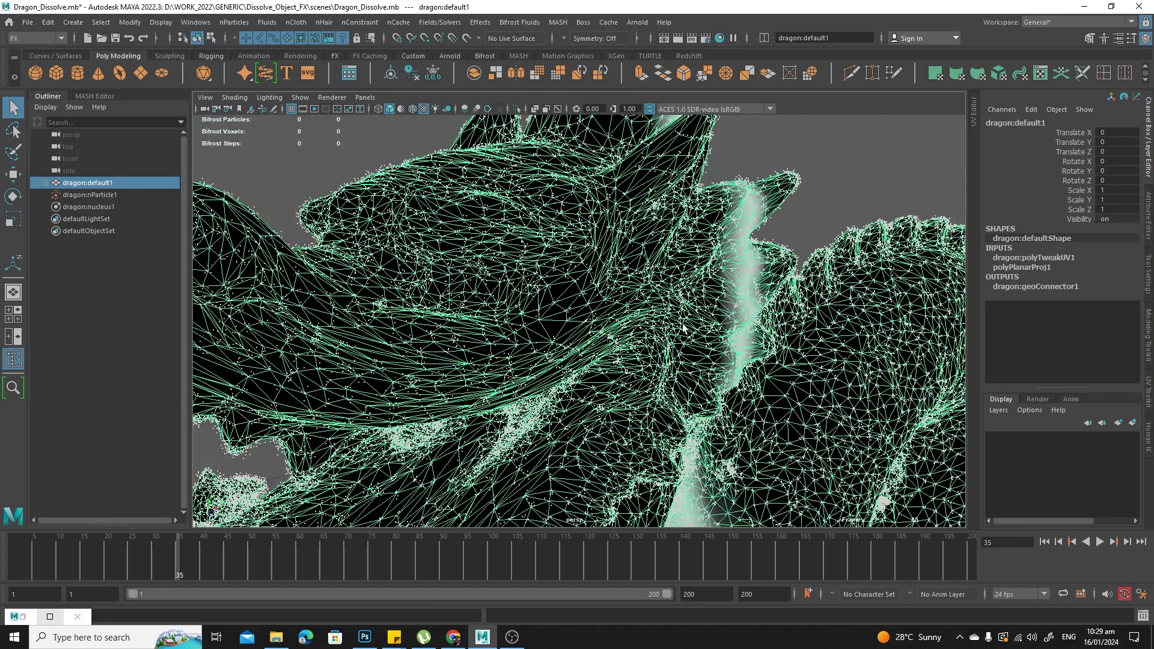
{"action": "left_click", "coordinate": [864, 199]}
{"action": "mouse_move", "coordinate": [778, 340]}
{"action": "left_mouse_down", "text": "alt"}
{"action": "mouse_move", "coordinate": [729, 343]}
{"action": "mouse_move", "coordinate": [765, 334]}
{"action": "left_mouse_up", "text": "alt"}
{"action": "scroll", "coordinate": [688, 366], "scroll_direction": "down", "scroll_amount": 3}
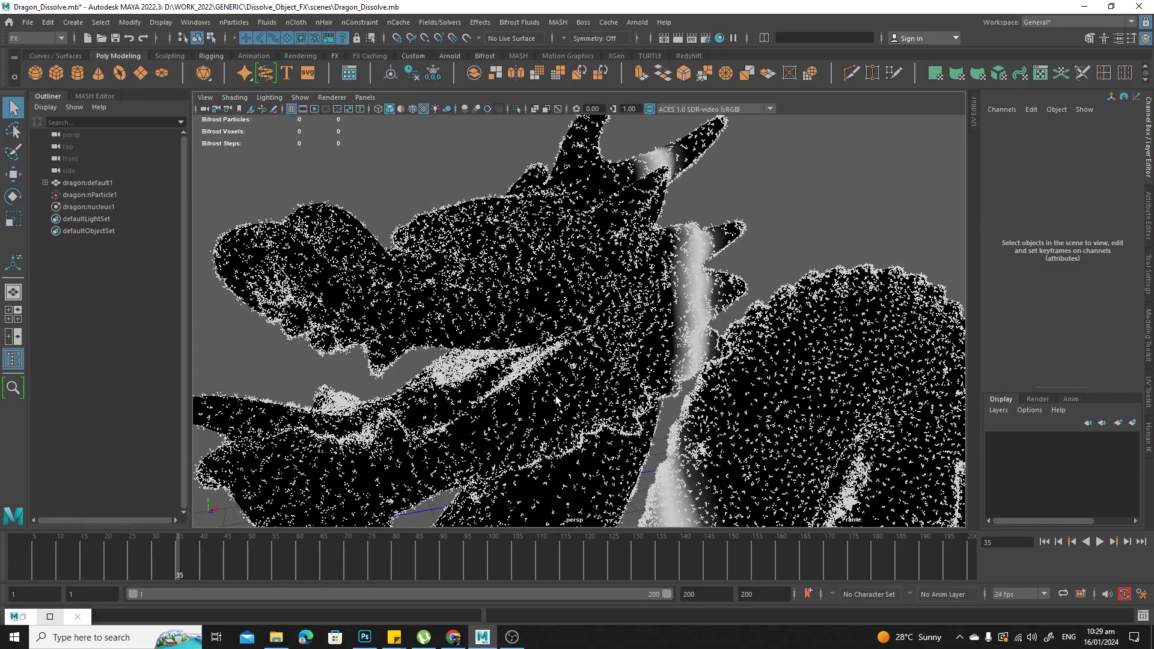
{"action": "mouse_move", "coordinate": [556, 397]}
{"action": "left_mouse_down", "text": "alt"}
{"action": "mouse_move", "coordinate": [691, 394]}
{"action": "mouse_move", "coordinate": [558, 400]}
{"action": "left_mouse_up", "text": "alt"}
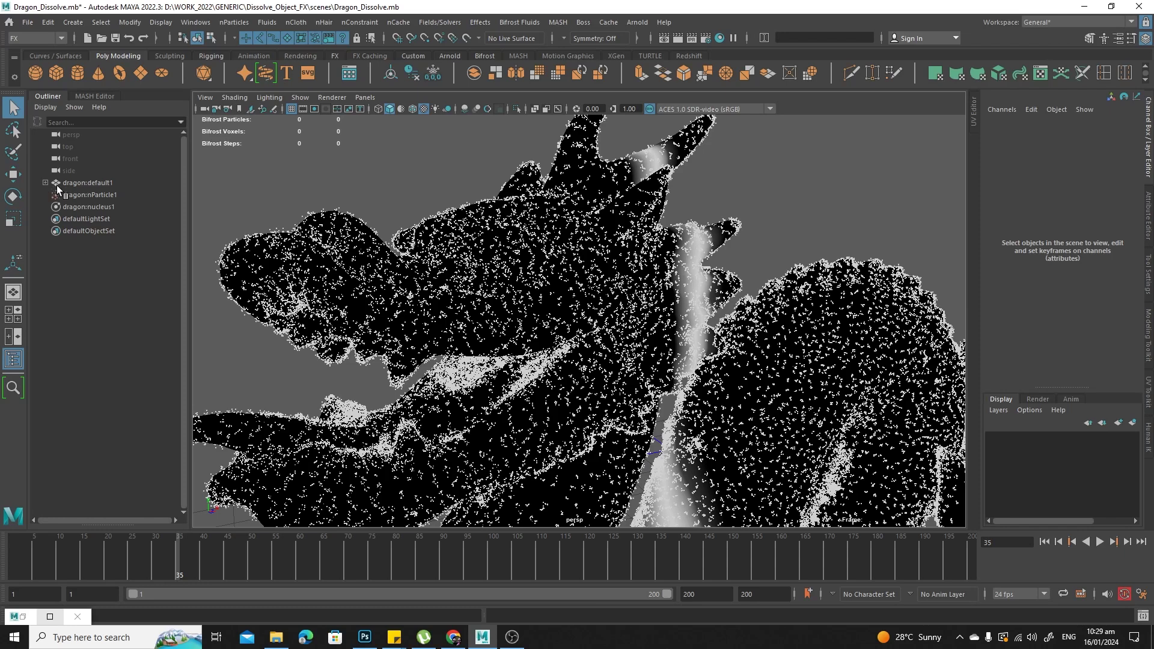
Select dragon:emitter1 under dragon:default1 and change its Emitter Type from Omni to Surface
{"action": "left_click", "coordinate": [100, 183]}
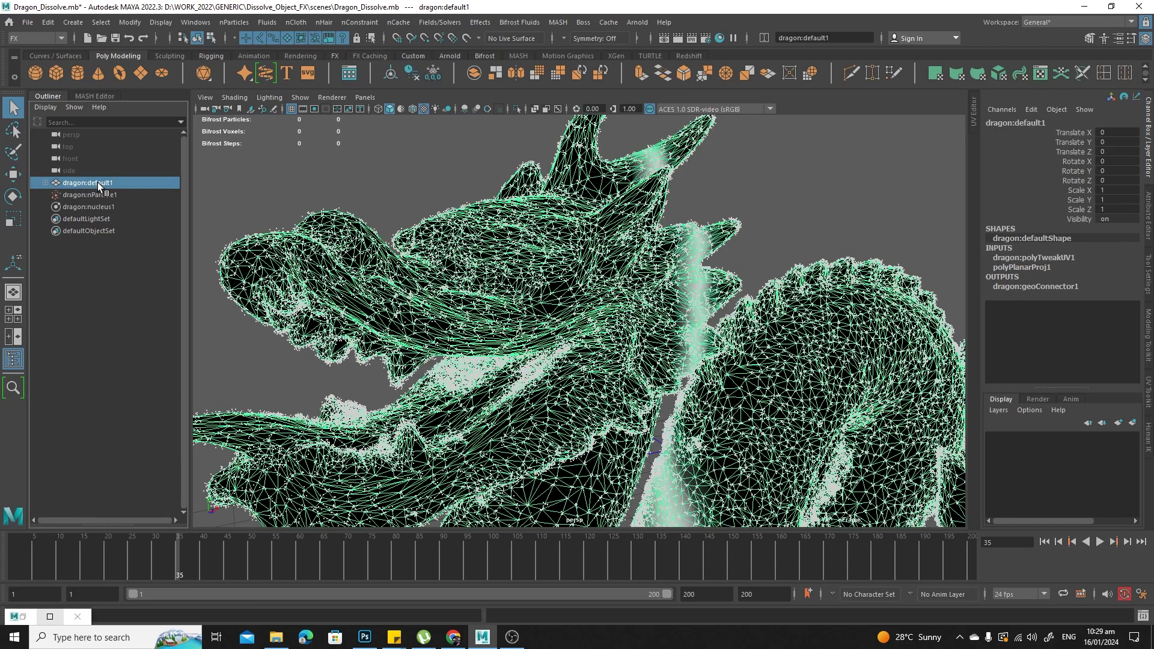
{"action": "left_click", "coordinate": [45, 182]}
{"action": "left_click", "coordinate": [107, 196]}
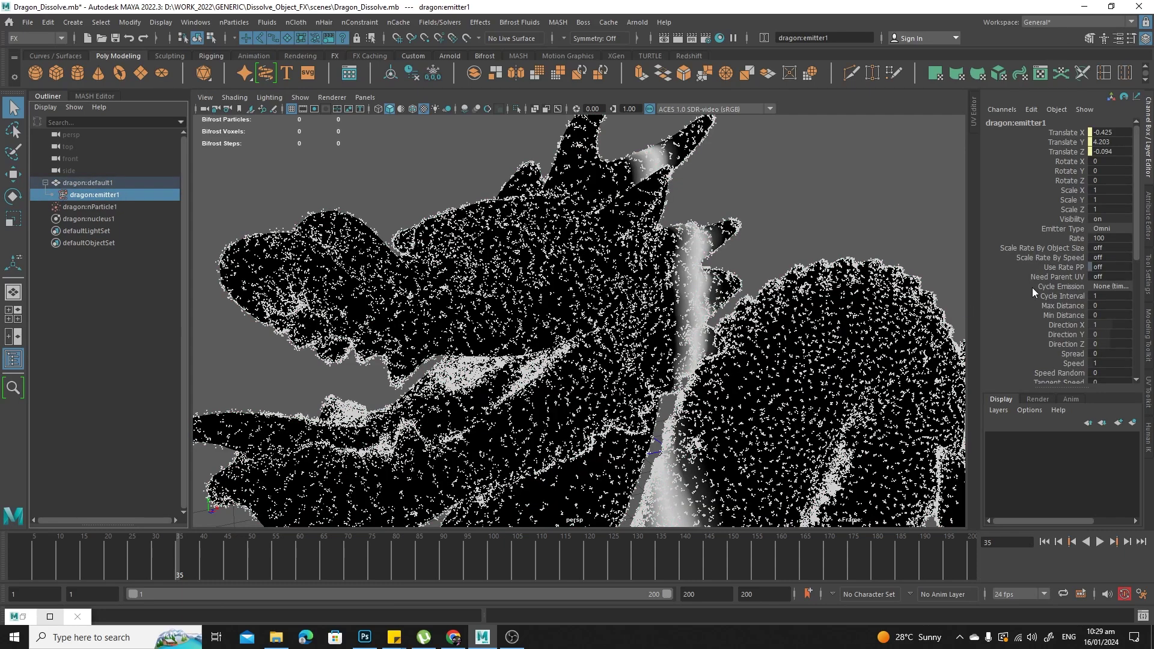
{"action": "key", "text": "ctrl+a"}
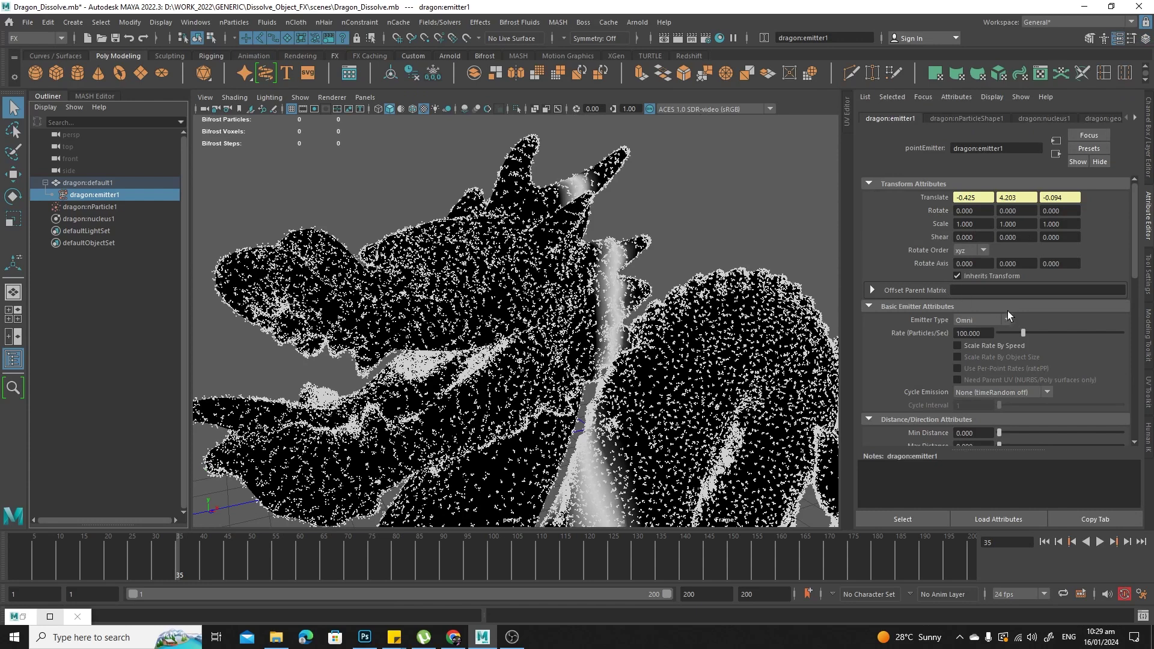
{"action": "left_click", "coordinate": [991, 324]}
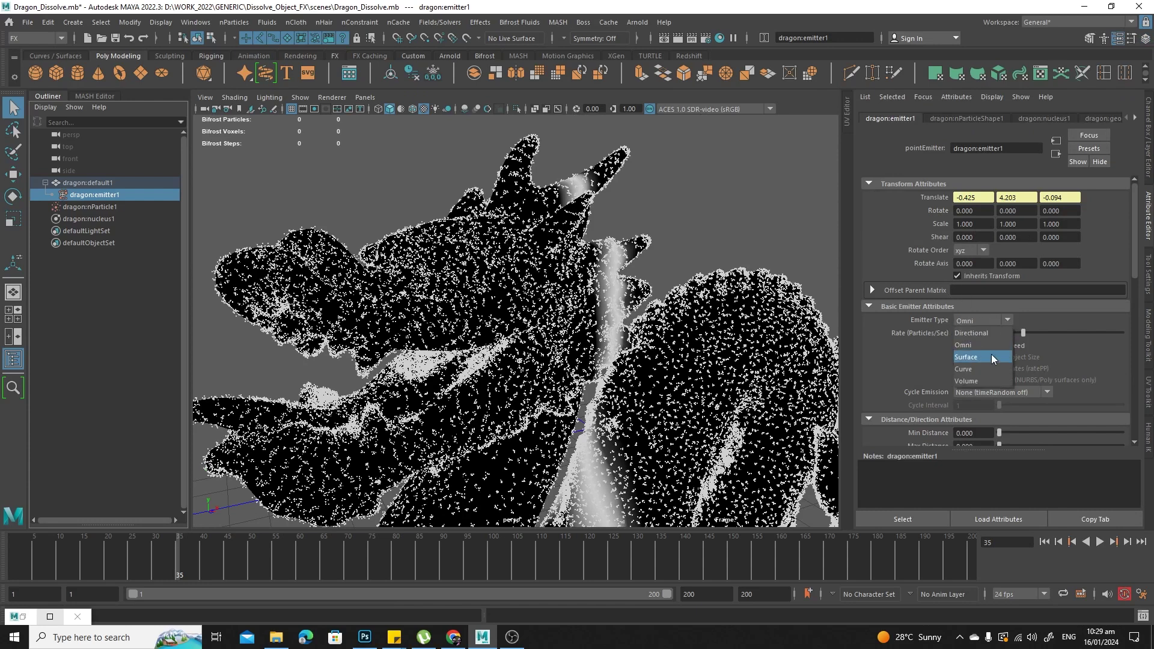
{"action": "left_click", "coordinate": [992, 357]}
Play the simulation from frame 1 and watch the dragon dissolve from behind
{"action": "left_click", "coordinate": [1044, 541]}
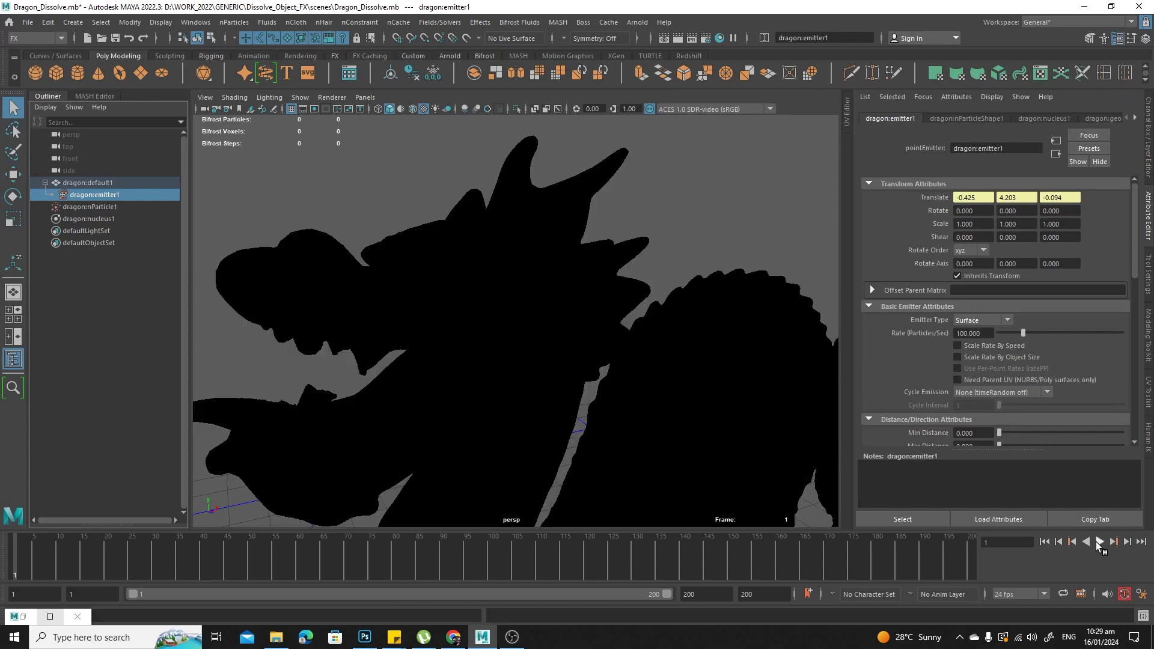
{"action": "left_click", "coordinate": [1100, 541]}
{"action": "left_click", "coordinate": [1099, 543]}
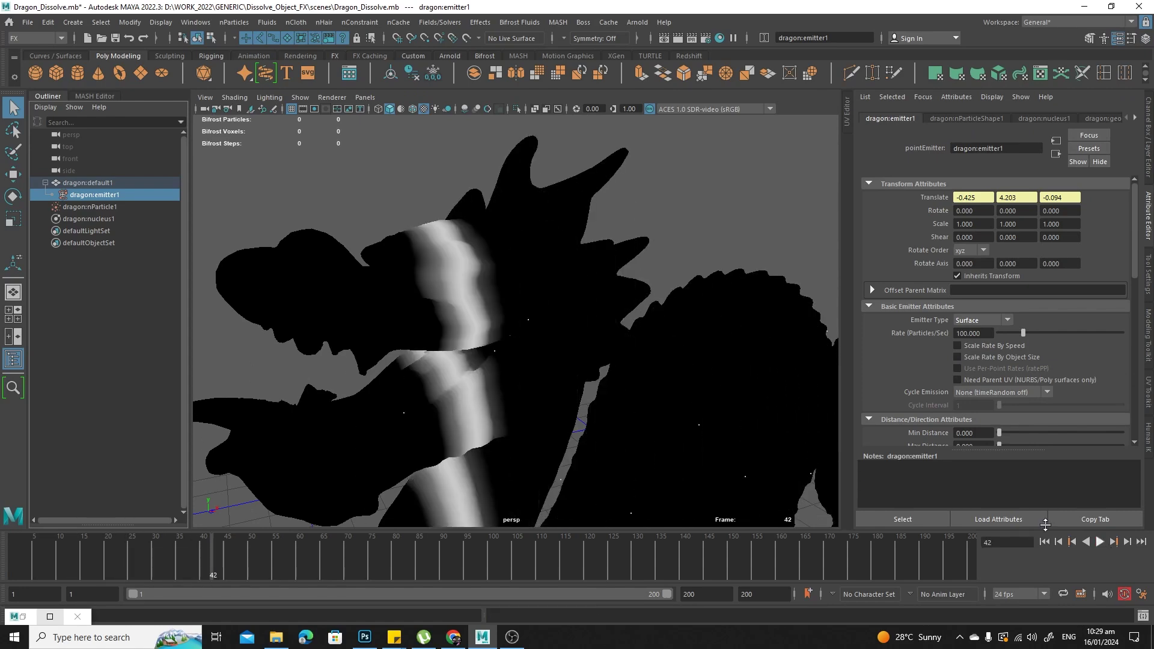
{"action": "scroll", "coordinate": [557, 384], "scroll_direction": "down", "scroll_amount": 5}
{"action": "middle_click_drag", "start_coordinate": [654, 361], "coordinate": [649, 225], "text": "alt"}
{"action": "left_click_drag", "start_coordinate": [720, 356], "coordinate": [600, 273], "text": "alt"}
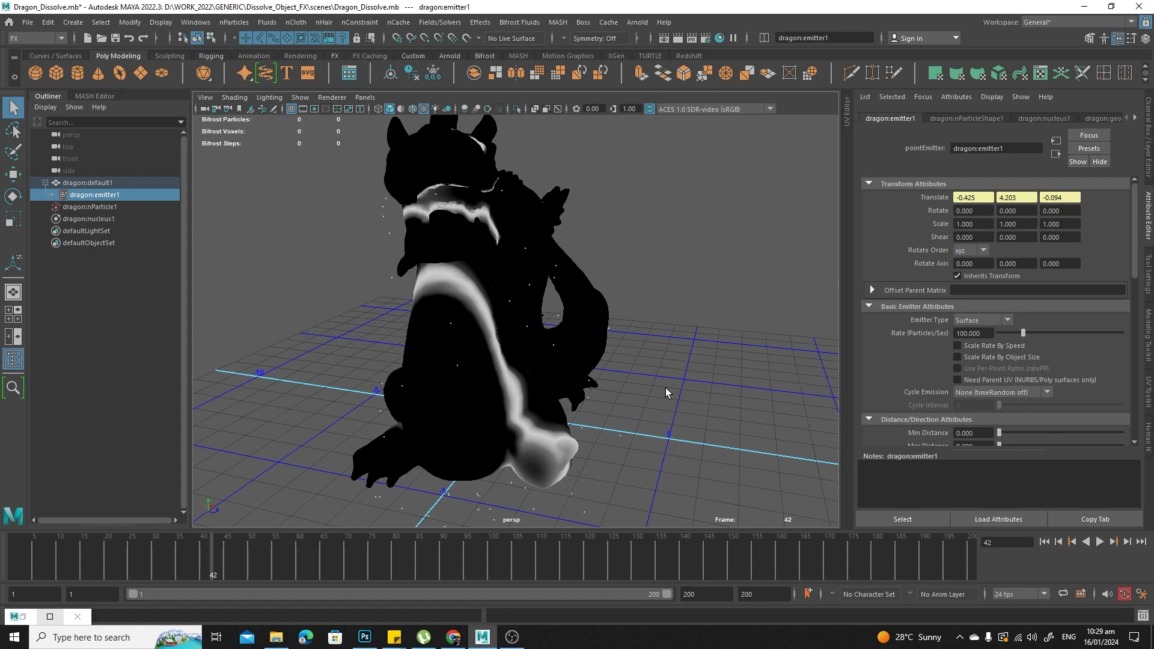
{"action": "left_click", "coordinate": [1100, 541]}
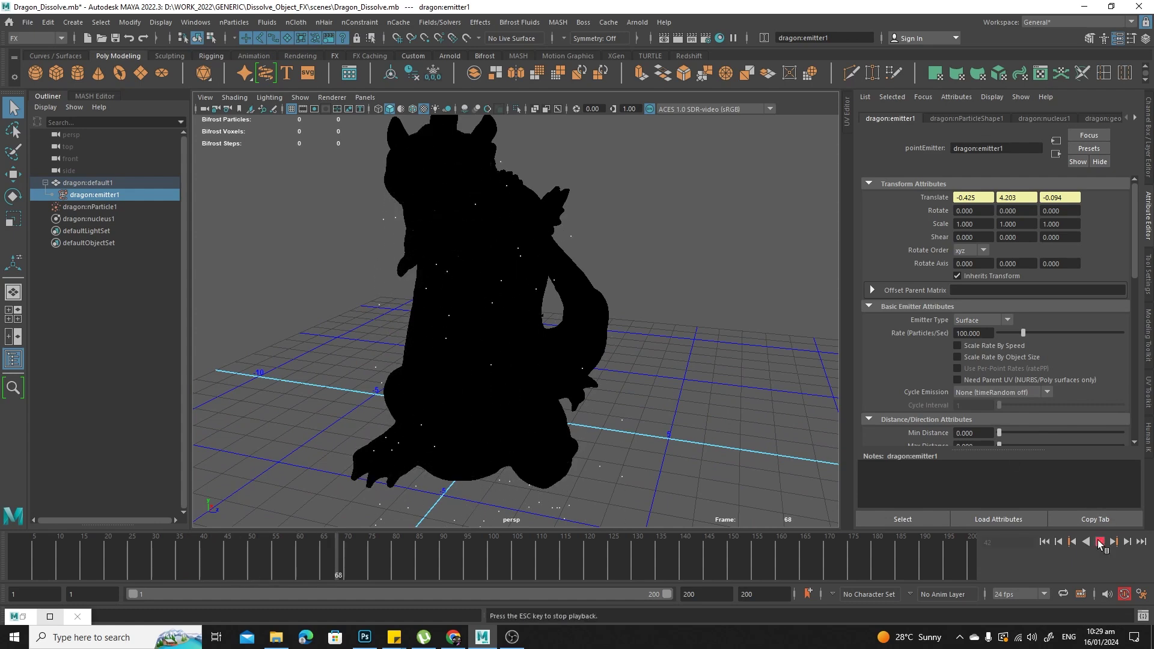
{"action": "left_click", "coordinate": [1099, 542]}
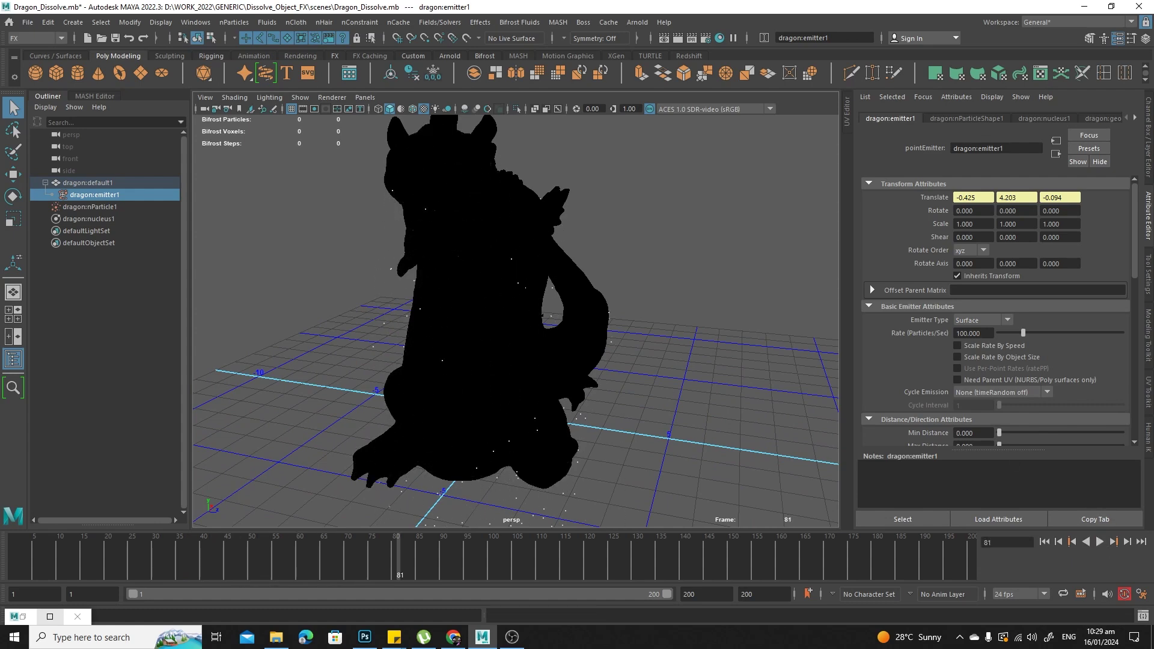
Save the Time Slider playback preferences with Play every frame, then resume playback
{"action": "left_click", "coordinate": [1142, 594]}
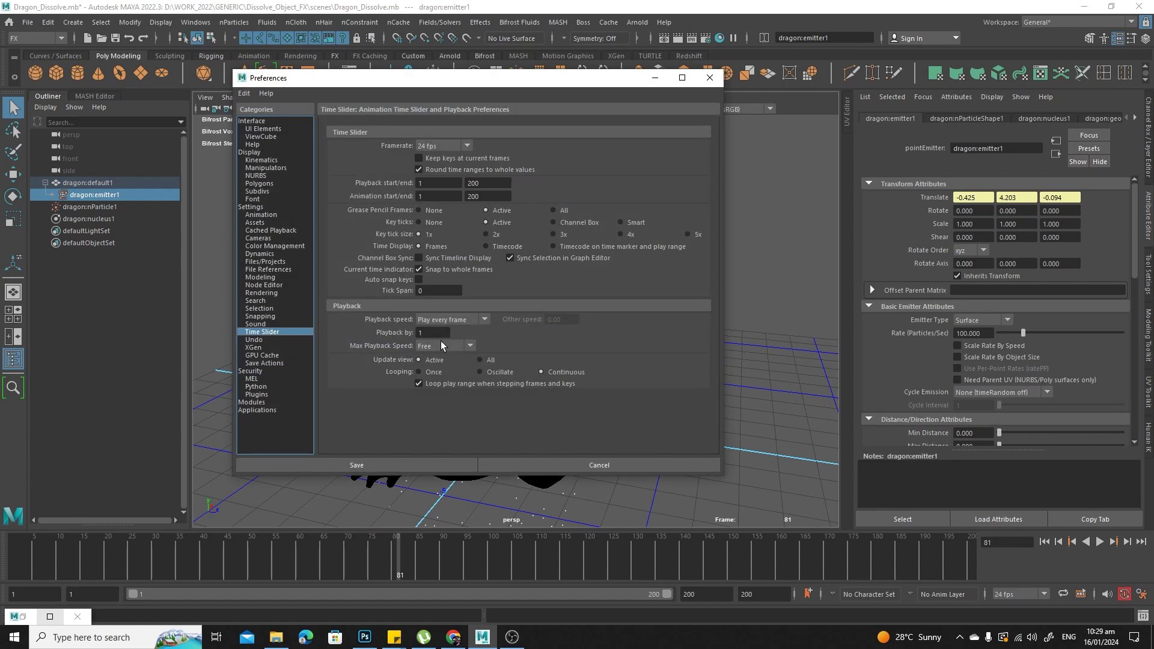
{"action": "left_click", "coordinate": [404, 470]}
{"action": "left_click_drag", "start_coordinate": [727, 291], "coordinate": [736, 440], "text": "alt"}
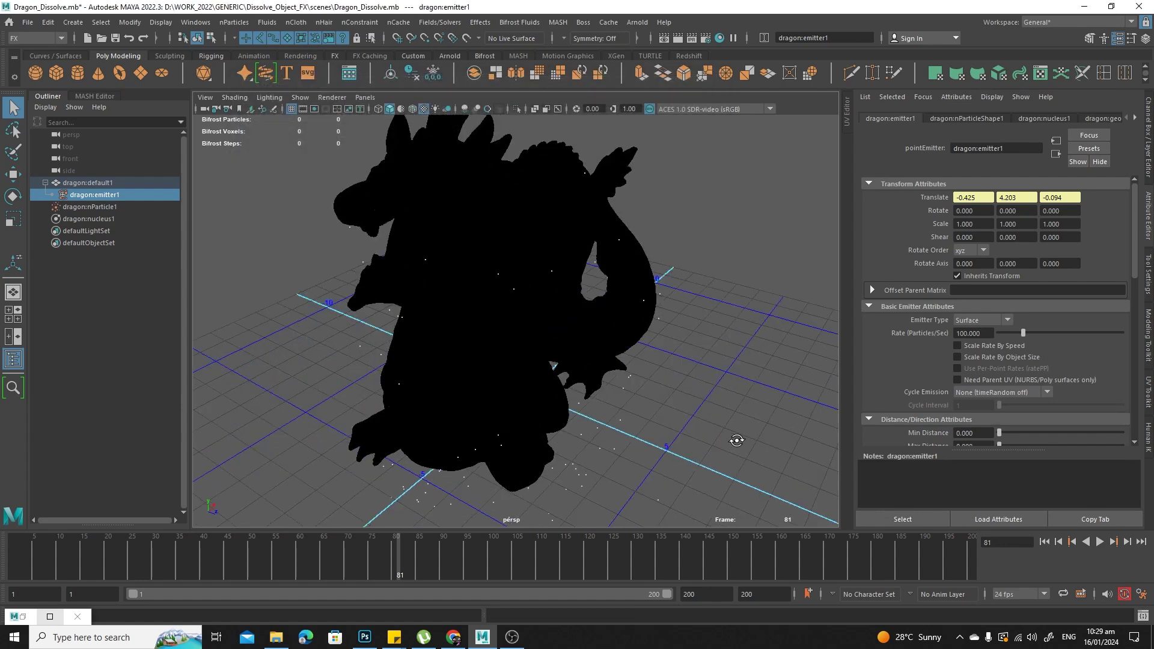
{"action": "left_click", "coordinate": [1104, 542]}
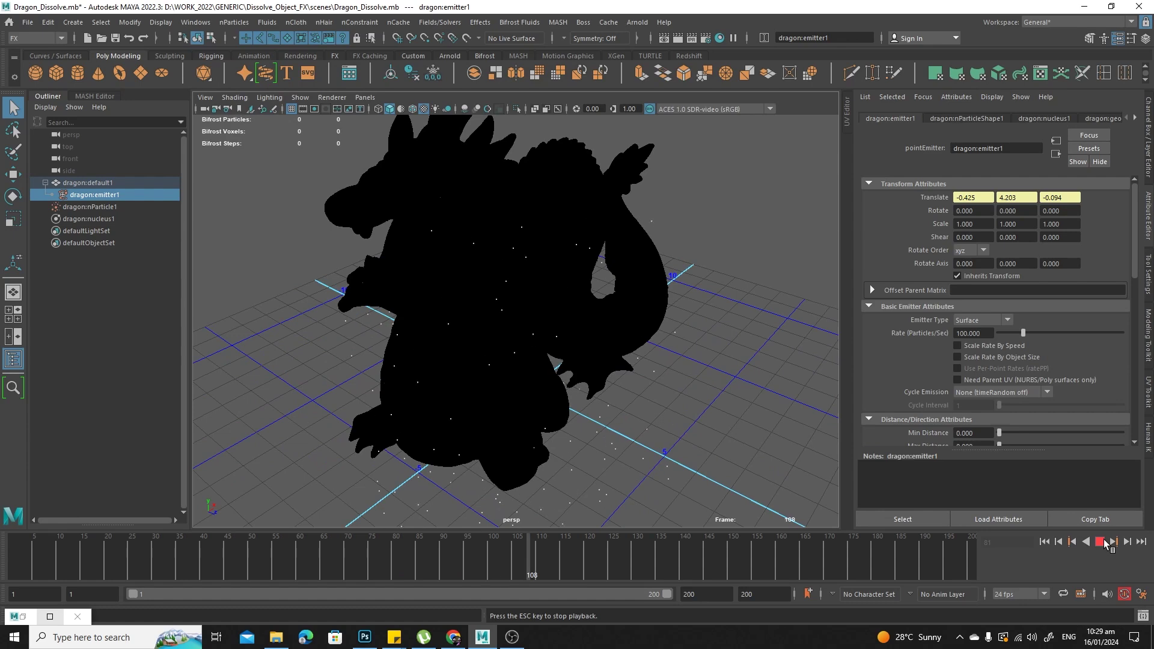
{"action": "left_click", "coordinate": [1103, 541]}
Replay the dissolve from the start to frame 50 at a lower angle, then rewind to frame 1
{"action": "left_click", "coordinate": [1043, 542]}
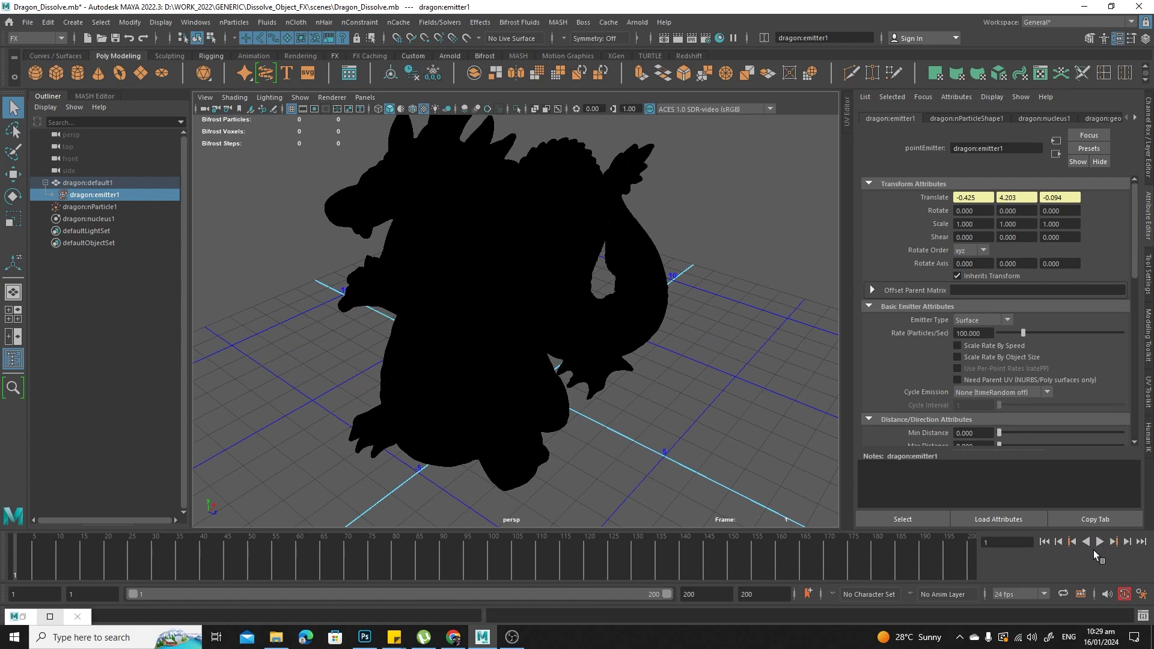
{"action": "left_click_drag", "start_coordinate": [701, 427], "coordinate": [678, 400], "text": "alt"}
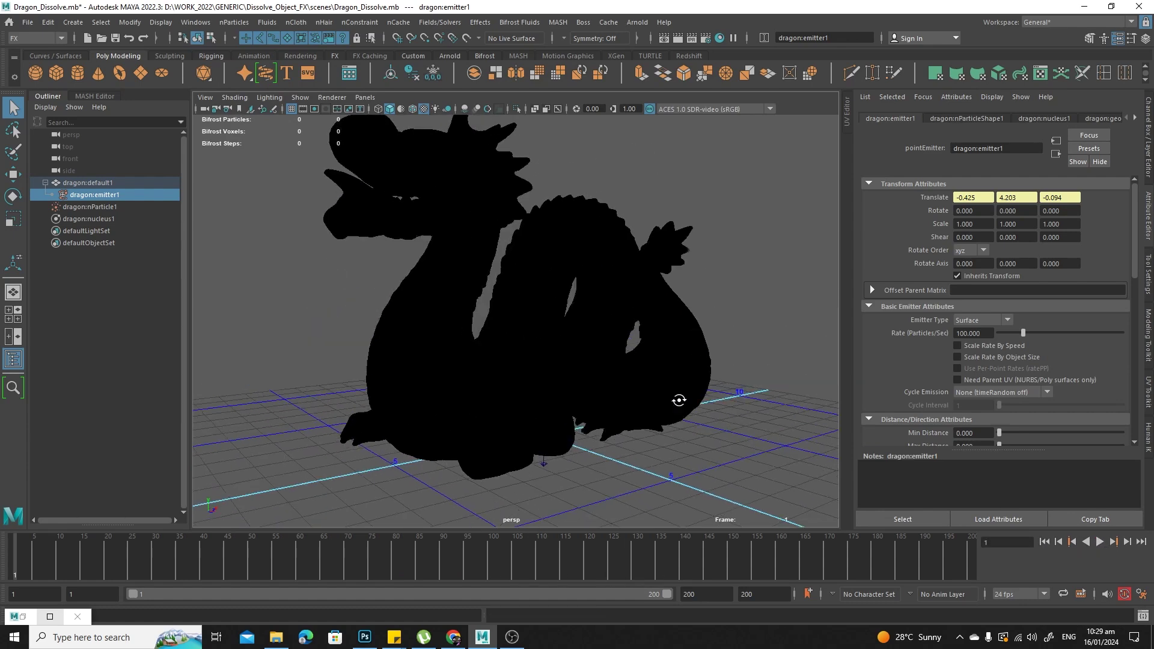
{"action": "left_click", "coordinate": [1100, 542]}
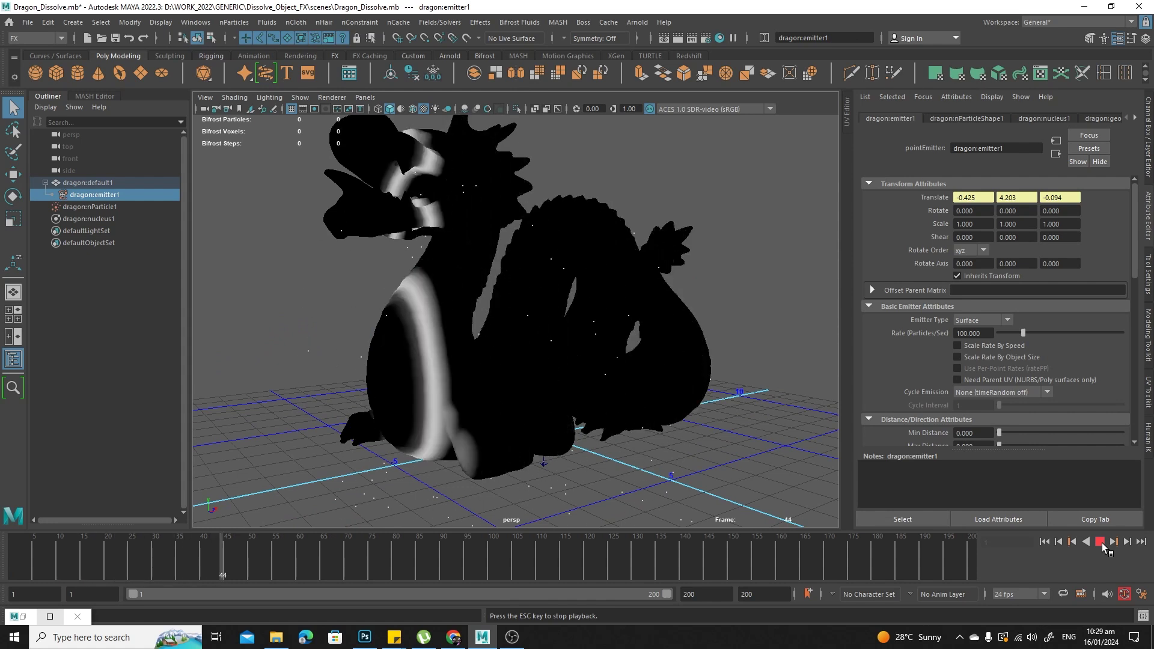
{"action": "left_click", "coordinate": [1100, 542]}
{"action": "left_click", "coordinate": [1043, 542]}
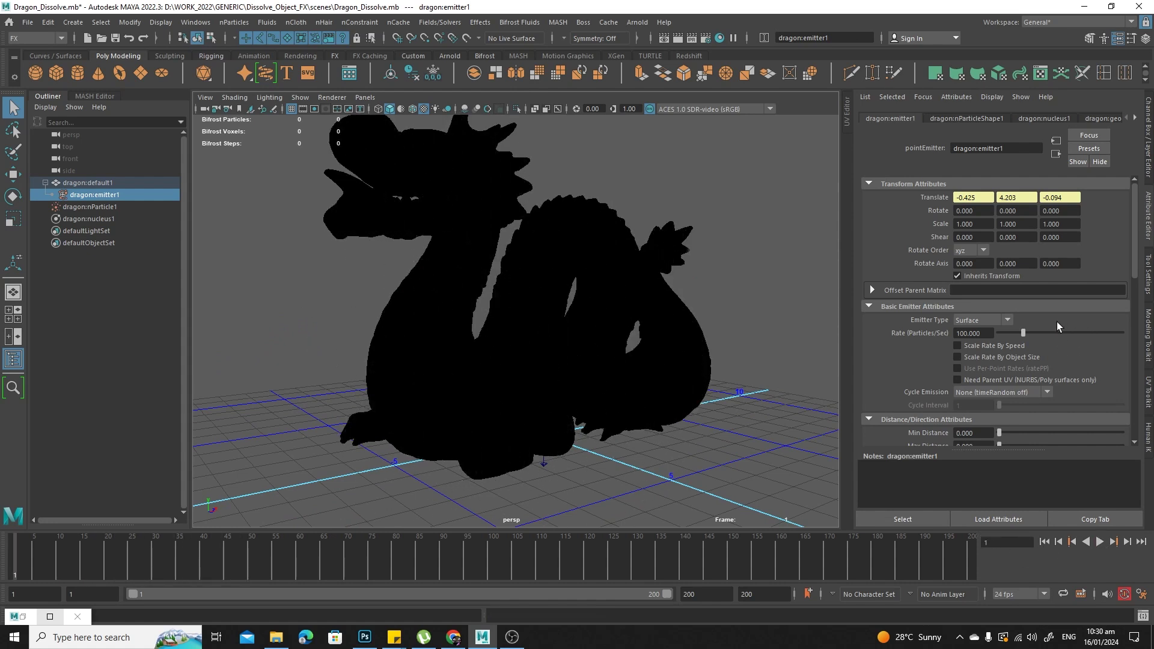
Set the emitter's Rate (Particles/Sec) to 25000
{"action": "double_click", "coordinate": [990, 335]}
{"action": "left_click_drag", "start_coordinate": [990, 335], "coordinate": [926, 341]}
{"action": "type", "text": "25000"}
{"action": "key", "text": "Return"}
Preview the denser emission to frame 52, then select dragon:nucleus1 for Gravity 0 and rewind
{"action": "left_click", "coordinate": [1099, 542]}
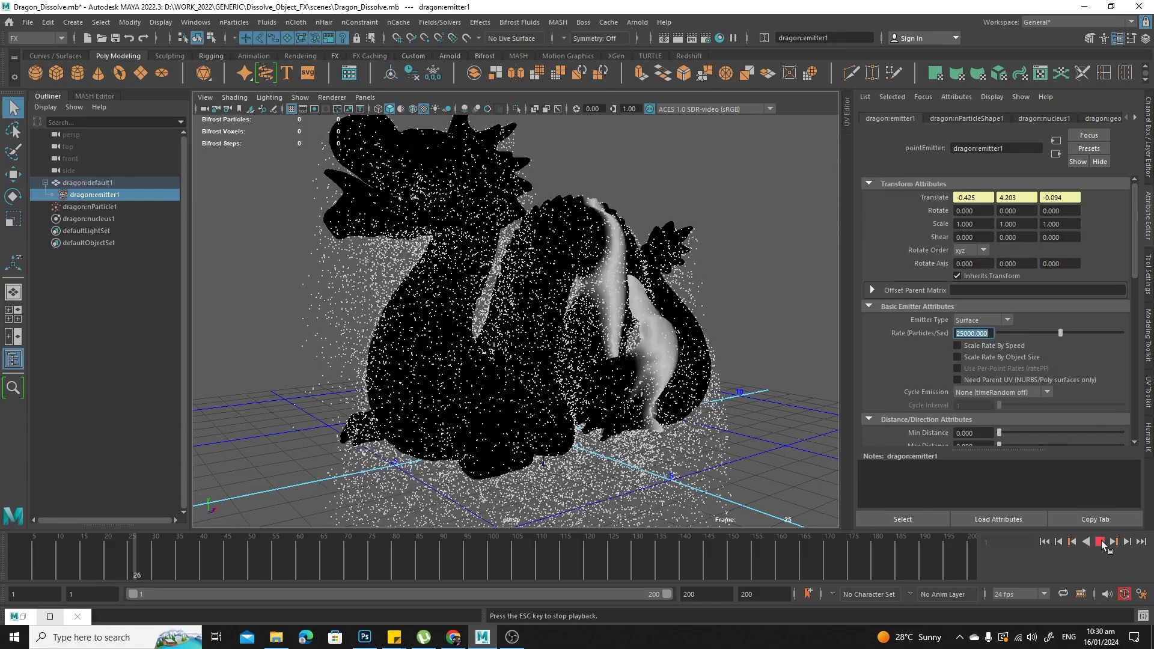
{"action": "left_click", "coordinate": [1102, 543]}
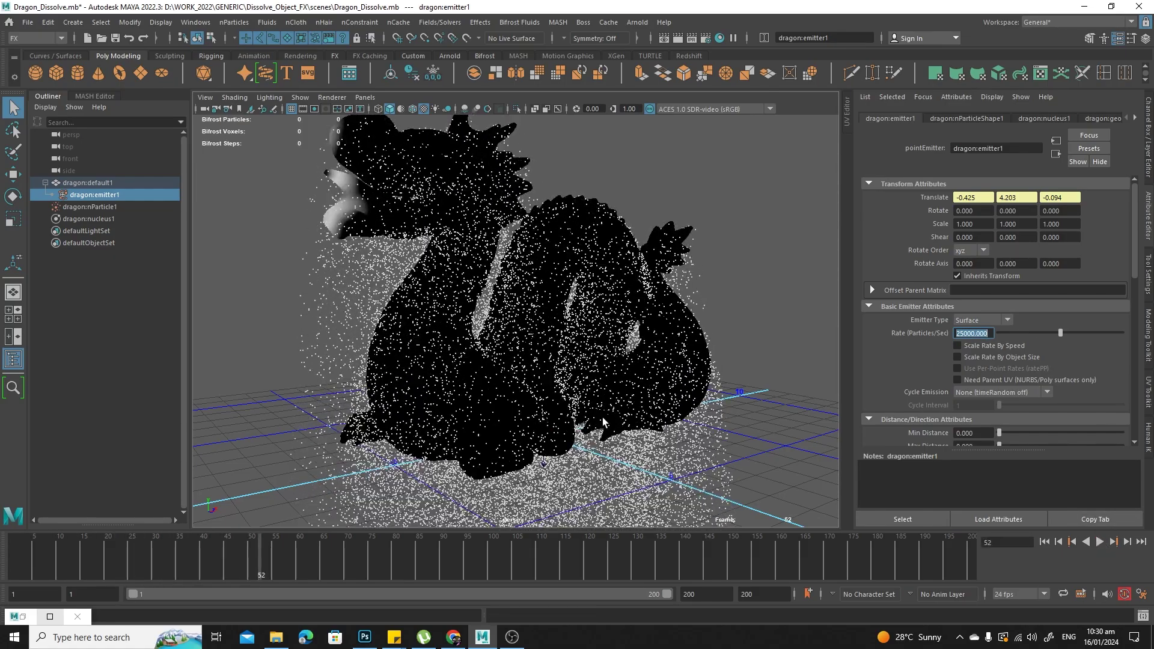
{"action": "left_click_drag", "start_coordinate": [603, 422], "coordinate": [559, 438], "text": "alt"}
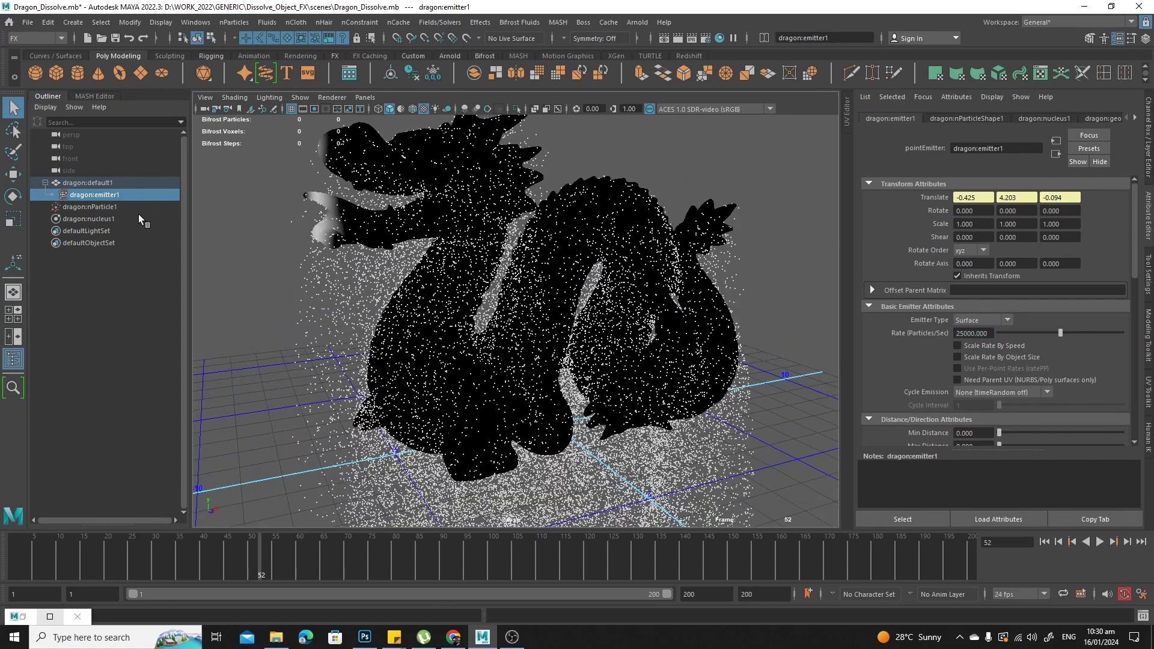
{"action": "left_click", "coordinate": [96, 218]}
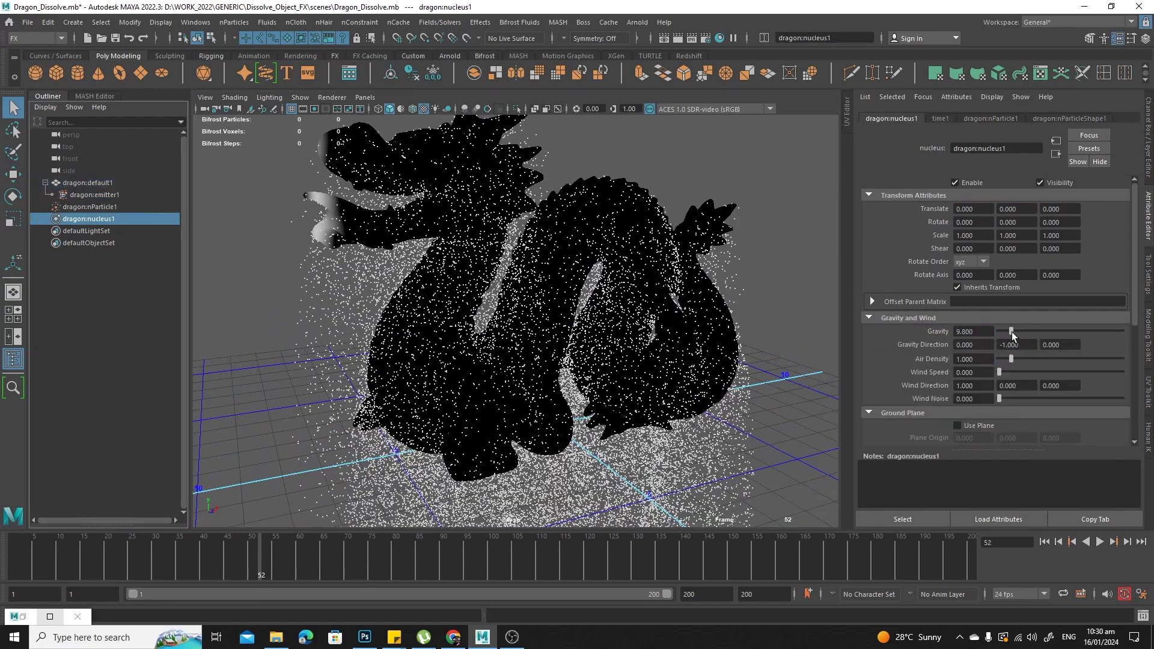
{"action": "left_click", "coordinate": [1044, 541]}
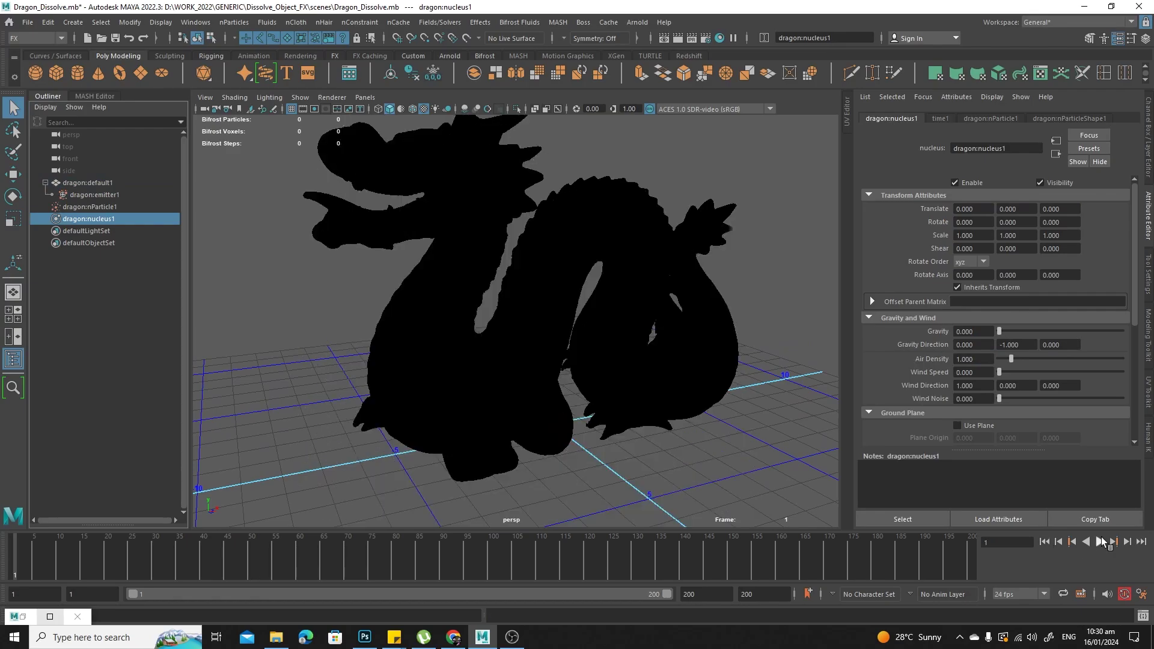
Play the zero-gravity simulation to frame 35, inspect particles closely, and reselect dragon:emitter1
{"action": "left_click", "coordinate": [1099, 541]}
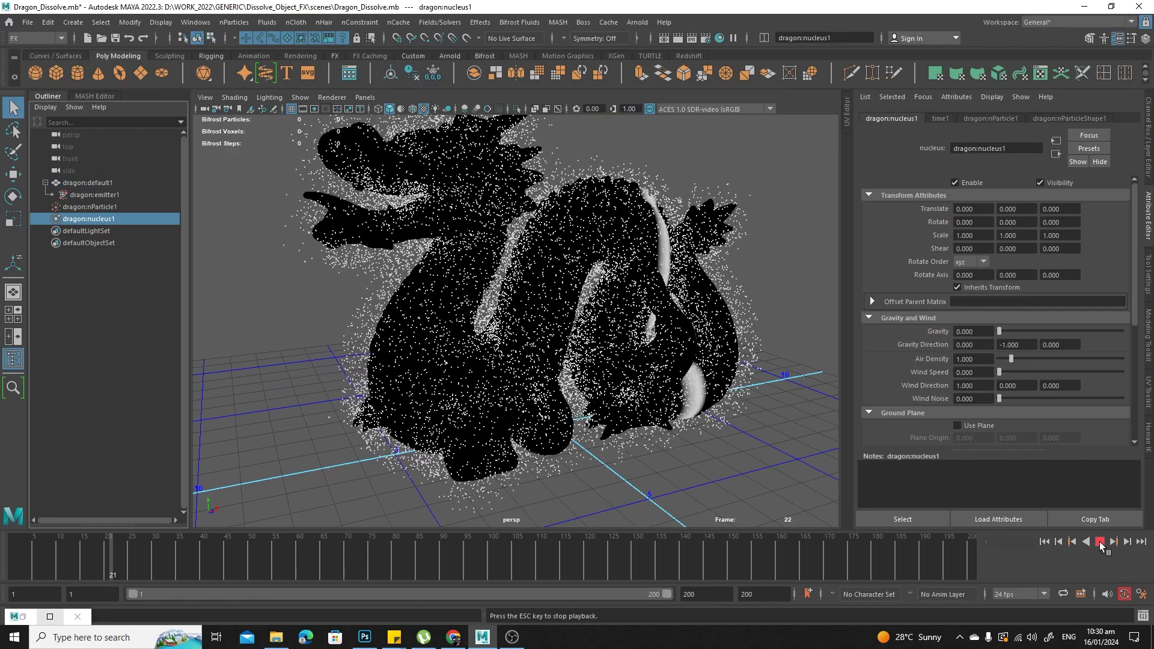
{"action": "left_click", "coordinate": [1100, 543]}
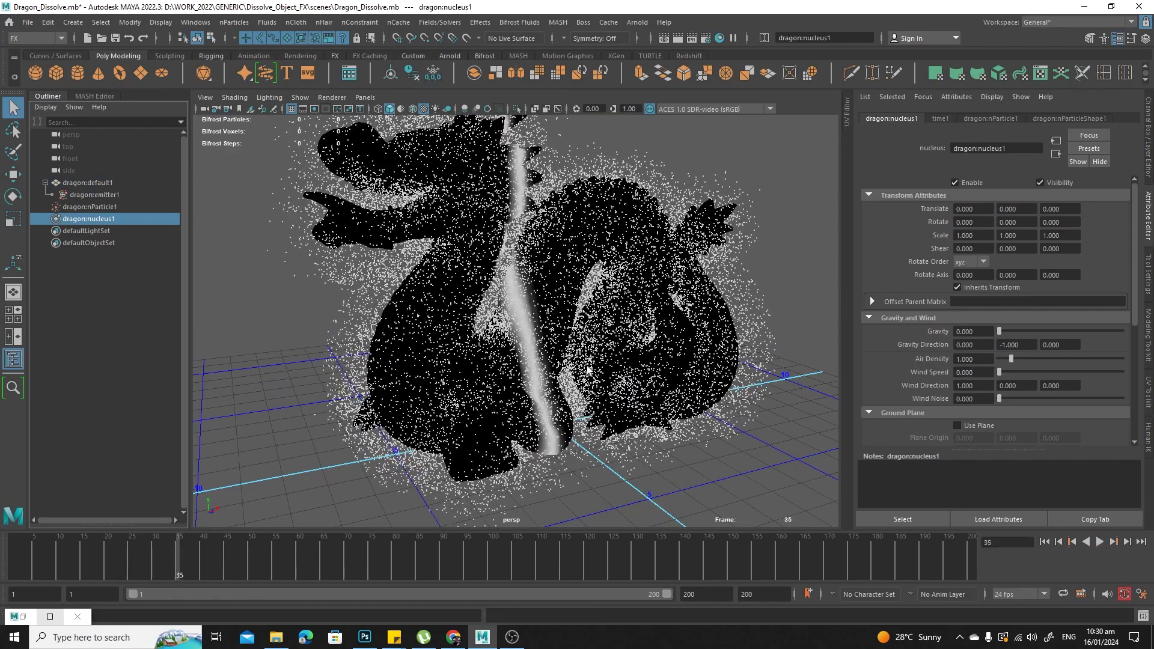
{"action": "mouse_move", "coordinate": [587, 367]}
{"action": "left_mouse_down", "text": "alt"}
{"action": "mouse_move", "coordinate": [484, 368]}
{"action": "mouse_move", "coordinate": [614, 363]}
{"action": "mouse_move", "coordinate": [580, 383]}
{"action": "mouse_move", "coordinate": [549, 380]}
{"action": "left_mouse_up", "text": "alt"}
{"action": "right_click_drag", "start_coordinate": [550, 380], "coordinate": [697, 440], "text": "alt"}
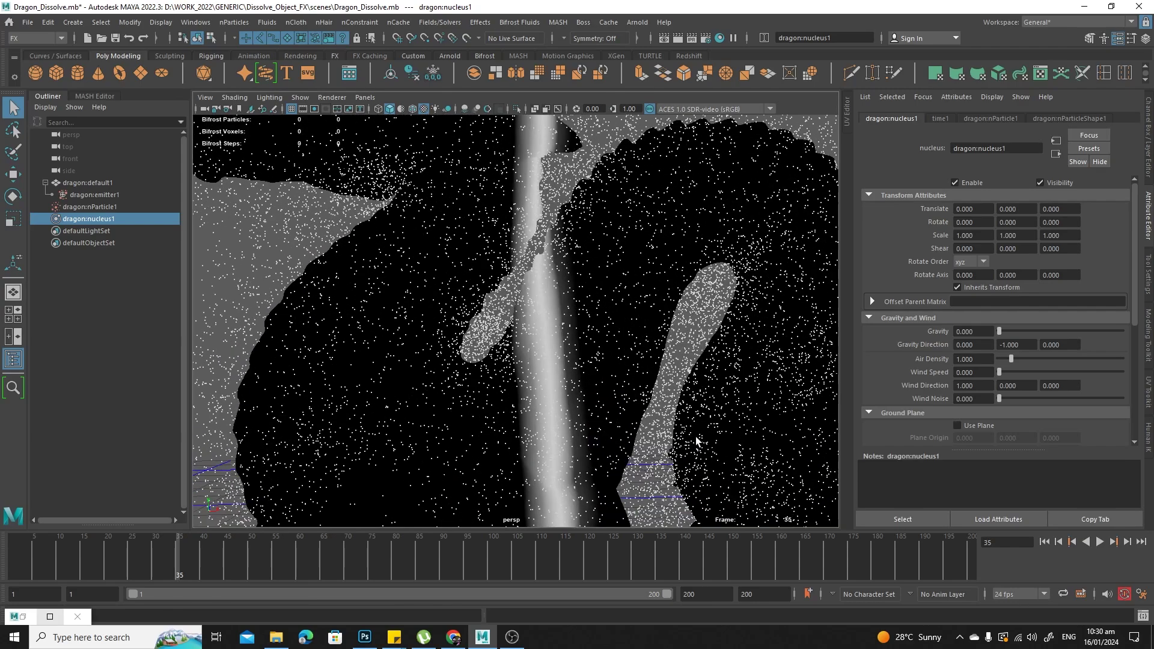
{"action": "scroll", "coordinate": [537, 257], "scroll_direction": "down", "scroll_amount": 8}
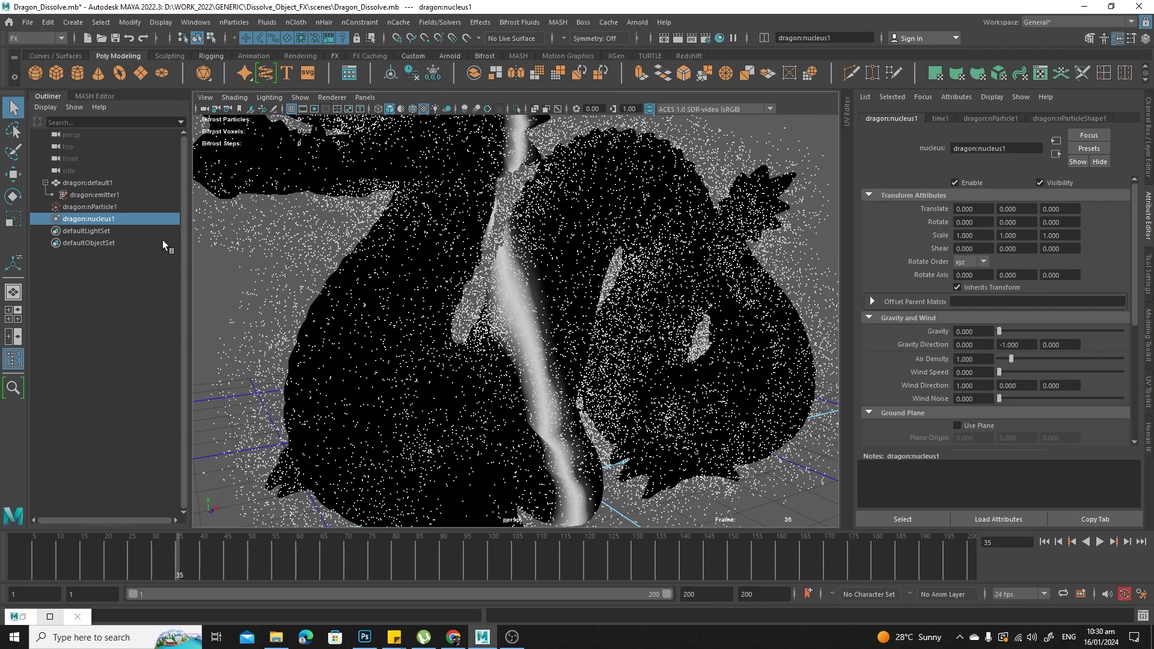
{"action": "left_click", "coordinate": [97, 195]}
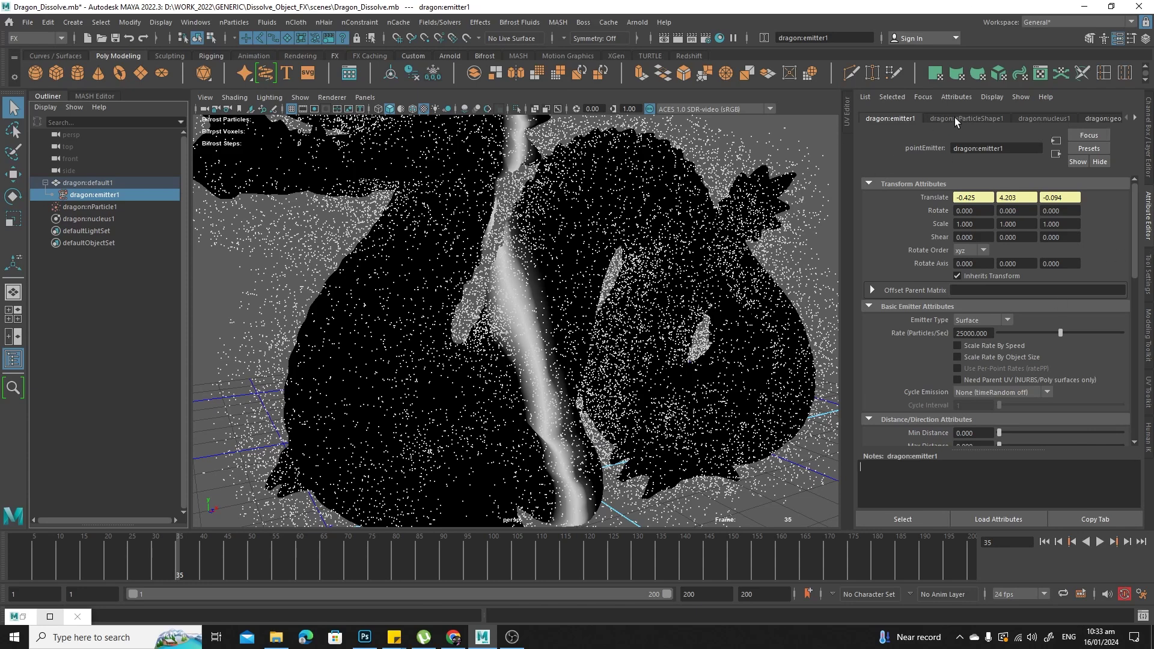
Turn on Enable Texture Rate in emitter1's Texture Emission Attributes section
{"action": "scroll", "coordinate": [1106, 298], "scroll_direction": "down", "scroll_amount": 10}
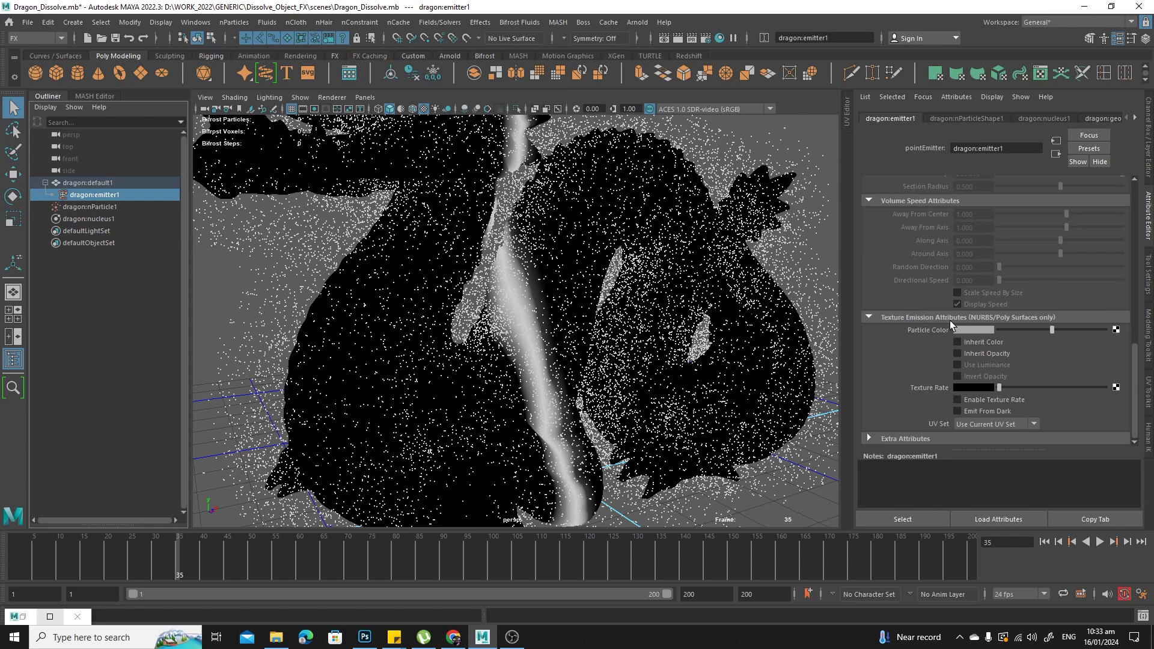
{"action": "left_click", "coordinate": [996, 320]}
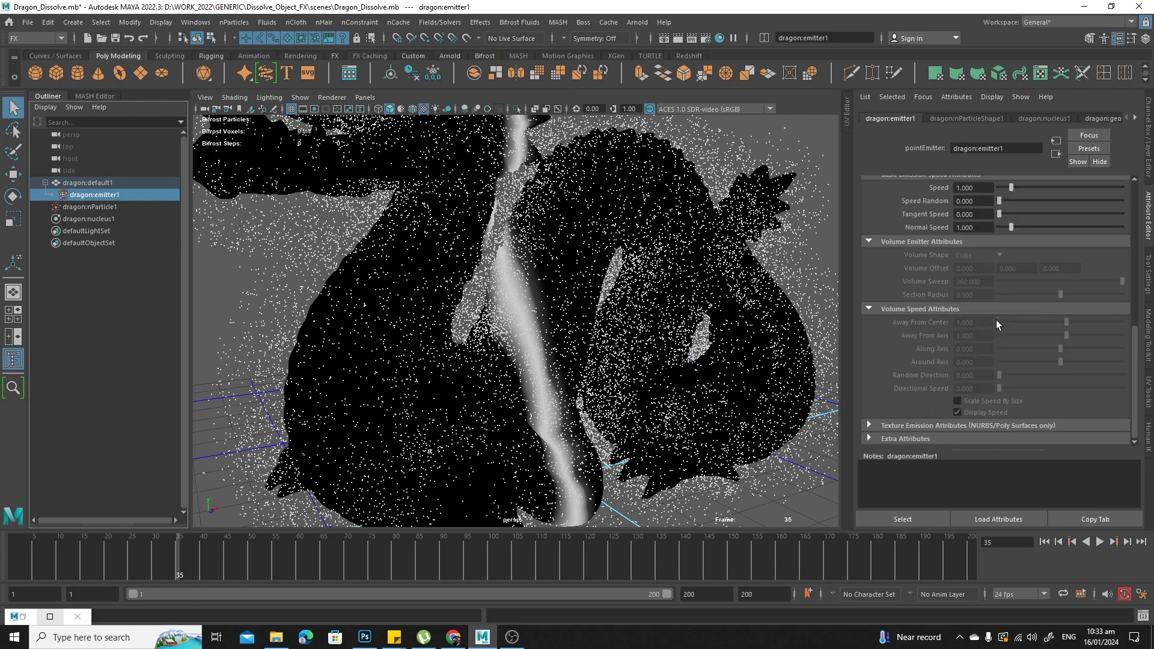
{"action": "left_click", "coordinate": [1009, 426]}
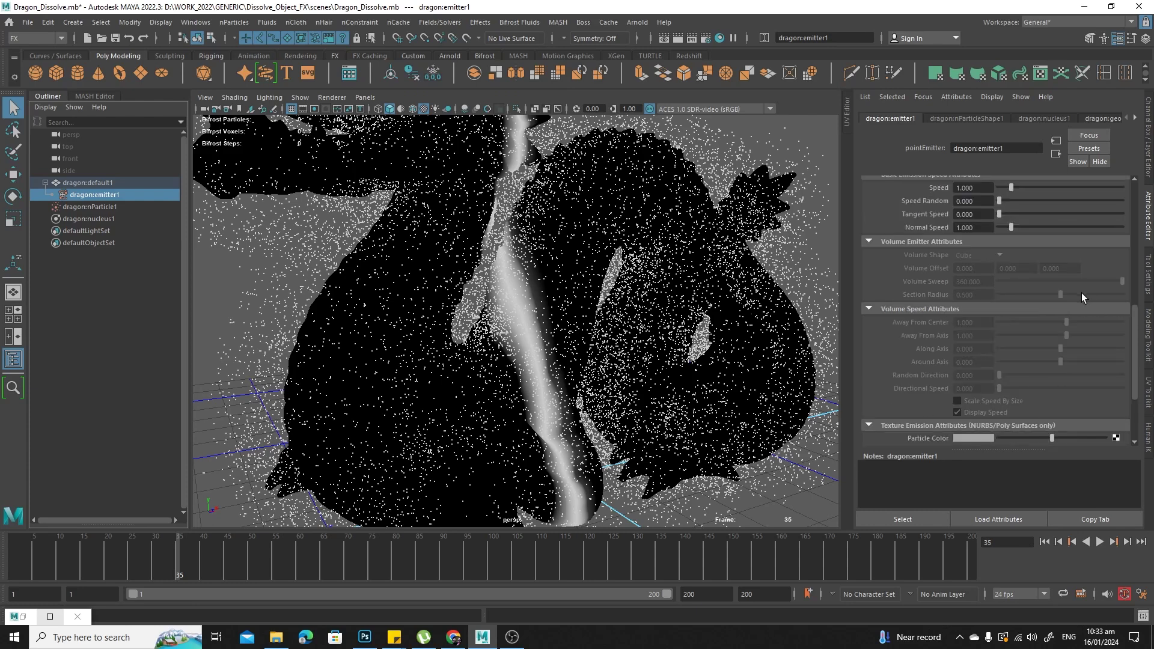
{"action": "scroll", "coordinate": [1081, 294], "scroll_direction": "down", "scroll_amount": 3}
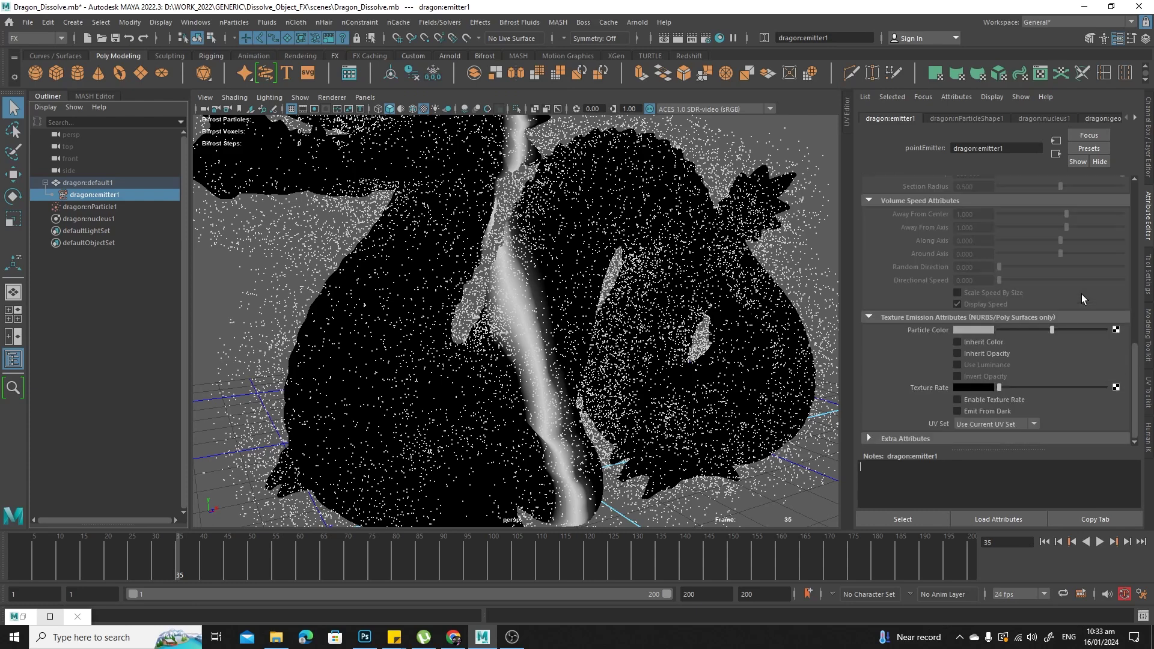
{"action": "left_click", "coordinate": [986, 400]}
Restore Hypershade, clear its graph, and drag surfaceShader1 into the empty work area
{"action": "left_click", "coordinate": [24, 618]}
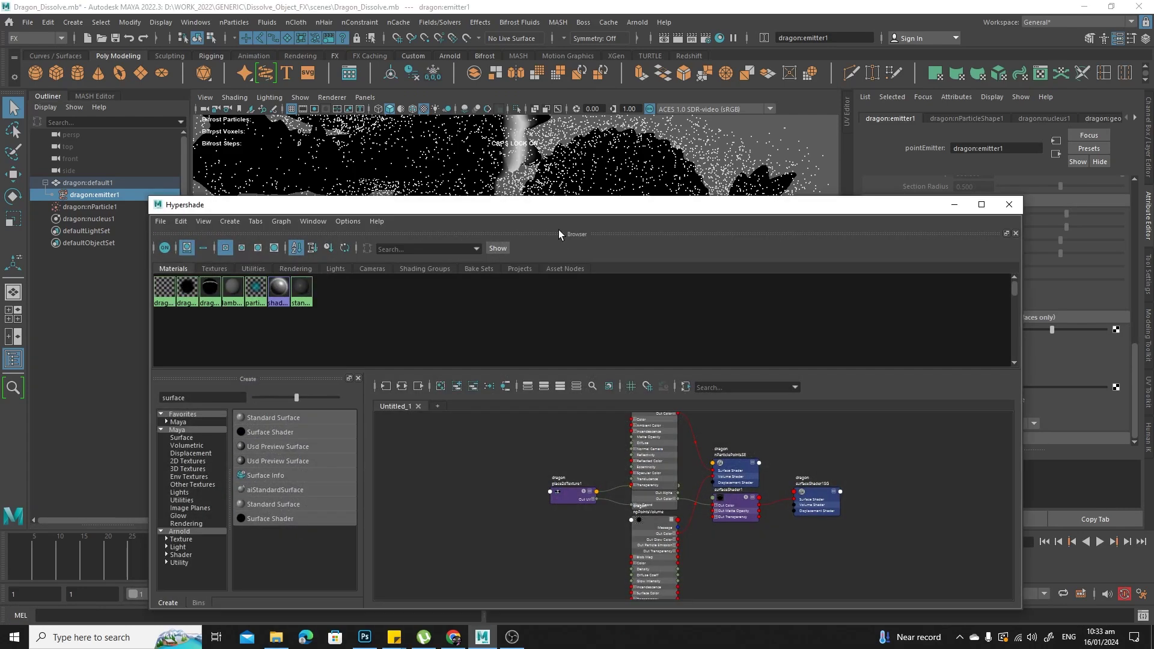
{"action": "left_click_drag", "start_coordinate": [611, 212], "coordinate": [533, 154]}
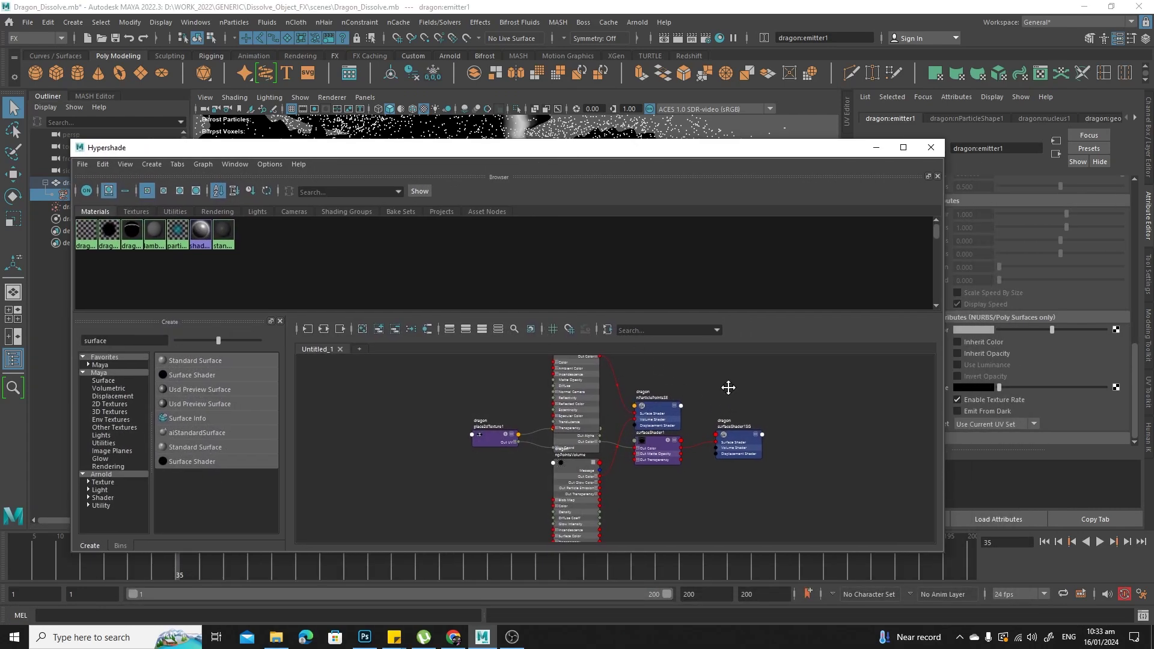
{"action": "scroll", "coordinate": [705, 474], "scroll_direction": "up", "scroll_amount": 5}
{"action": "scroll", "coordinate": [655, 472], "scroll_direction": "down", "scroll_amount": 4}
{"action": "left_click_drag", "start_coordinate": [655, 471], "coordinate": [768, 410], "text": "alt"}
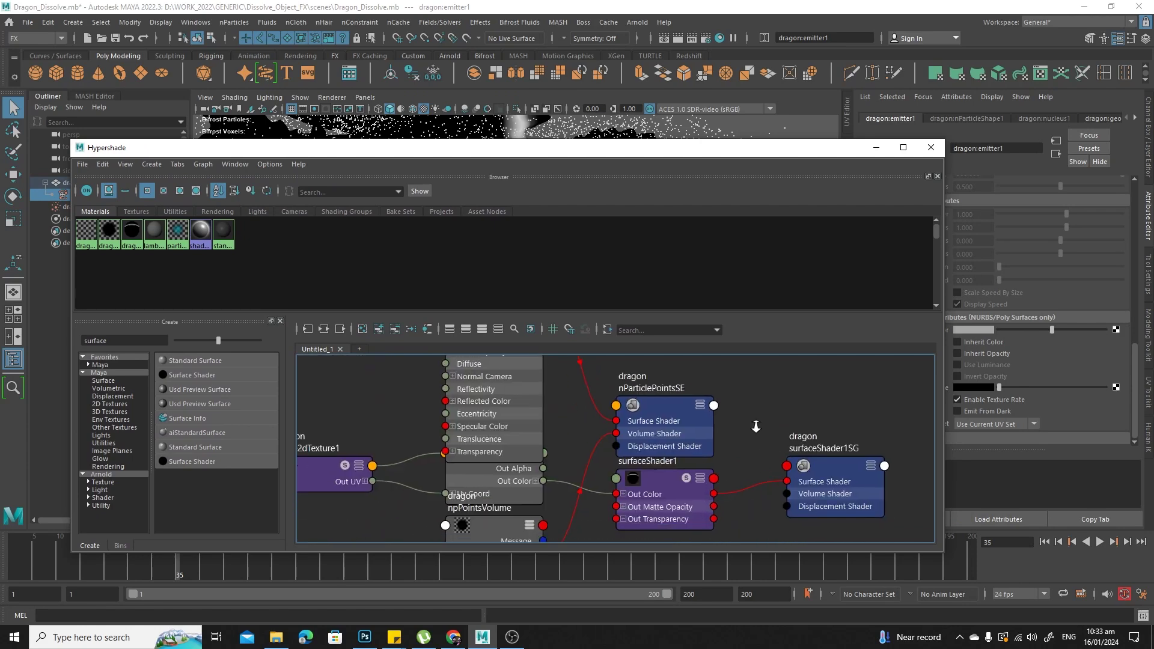
{"action": "scroll", "coordinate": [751, 425], "scroll_direction": "down", "scroll_amount": 1}
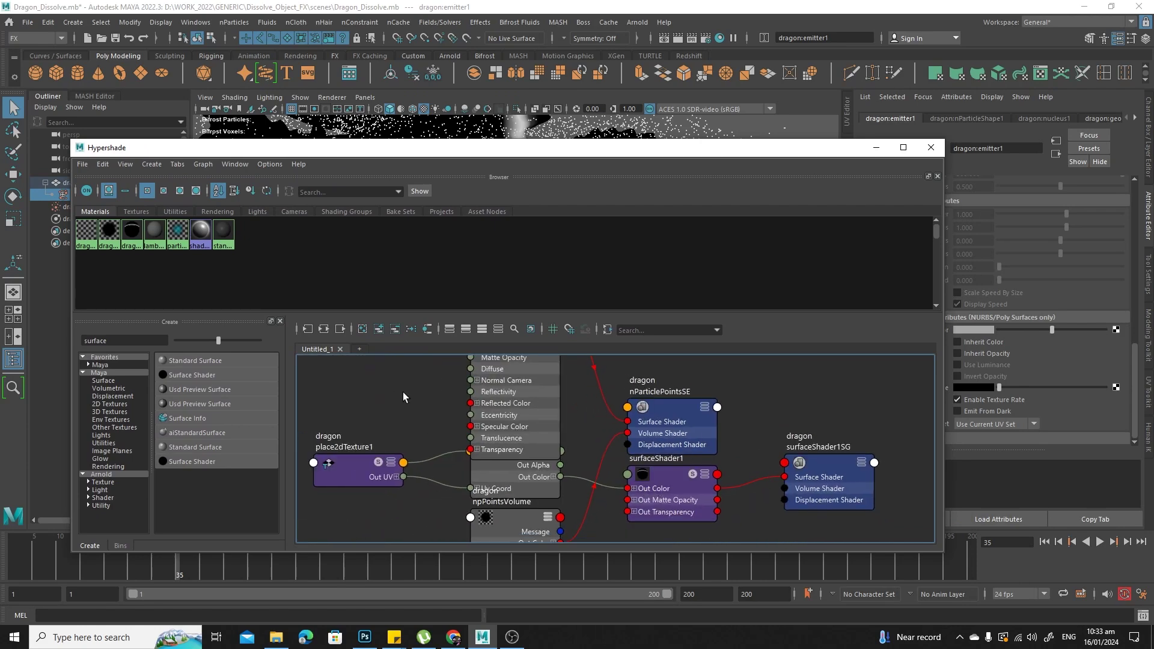
{"action": "middle_click_drag", "start_coordinate": [401, 392], "coordinate": [446, 487], "text": "alt"}
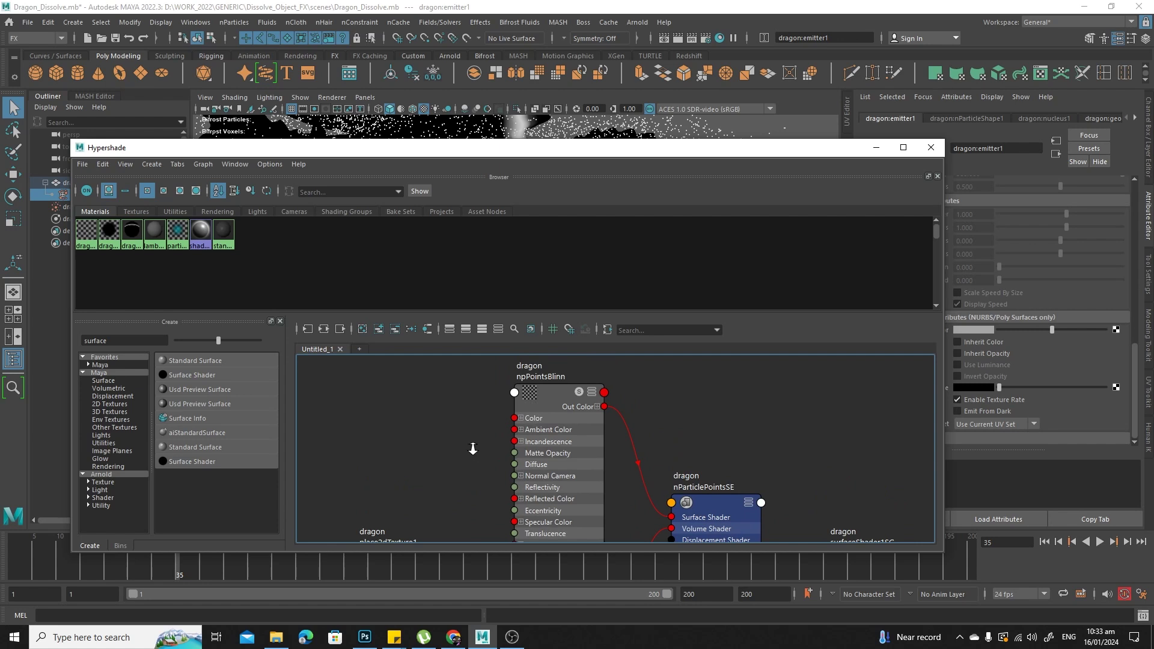
{"action": "scroll", "coordinate": [471, 451], "scroll_direction": "down", "scroll_amount": 2}
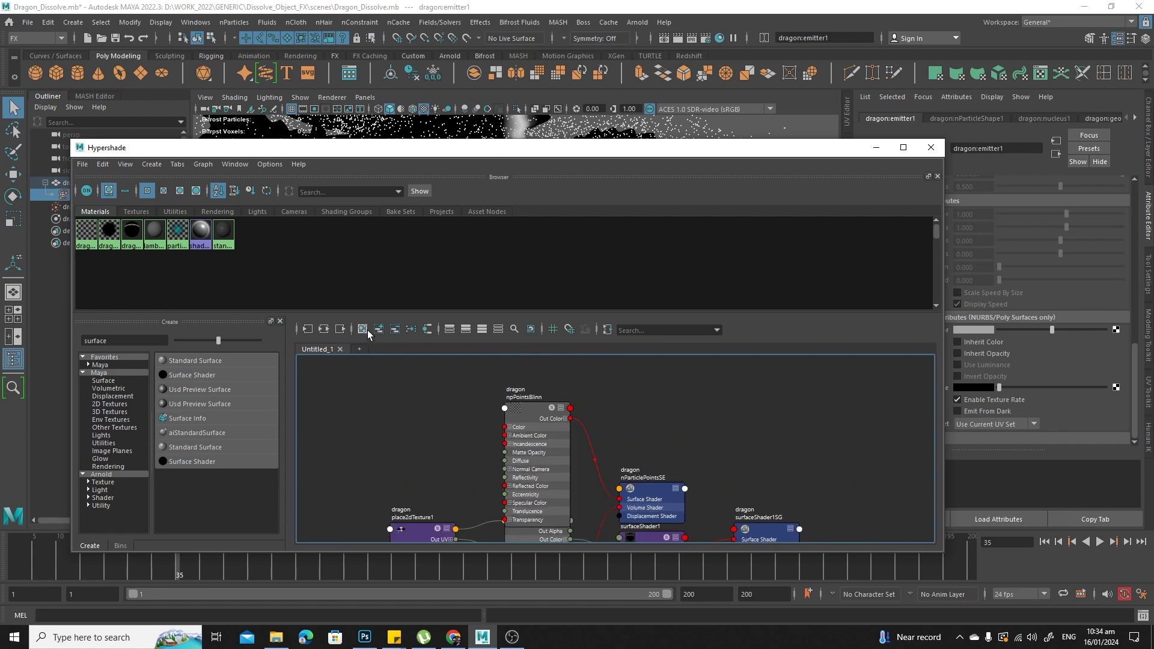
{"action": "left_click", "coordinate": [364, 329]}
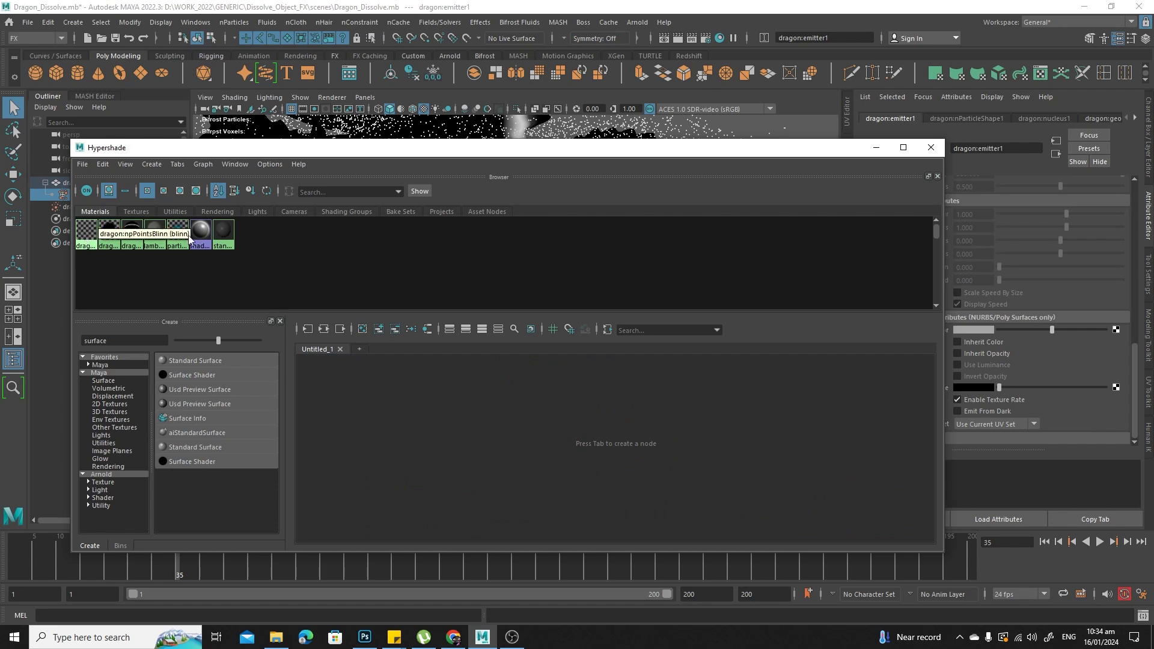
{"action": "middle_click_drag", "start_coordinate": [131, 233], "coordinate": [497, 446]}
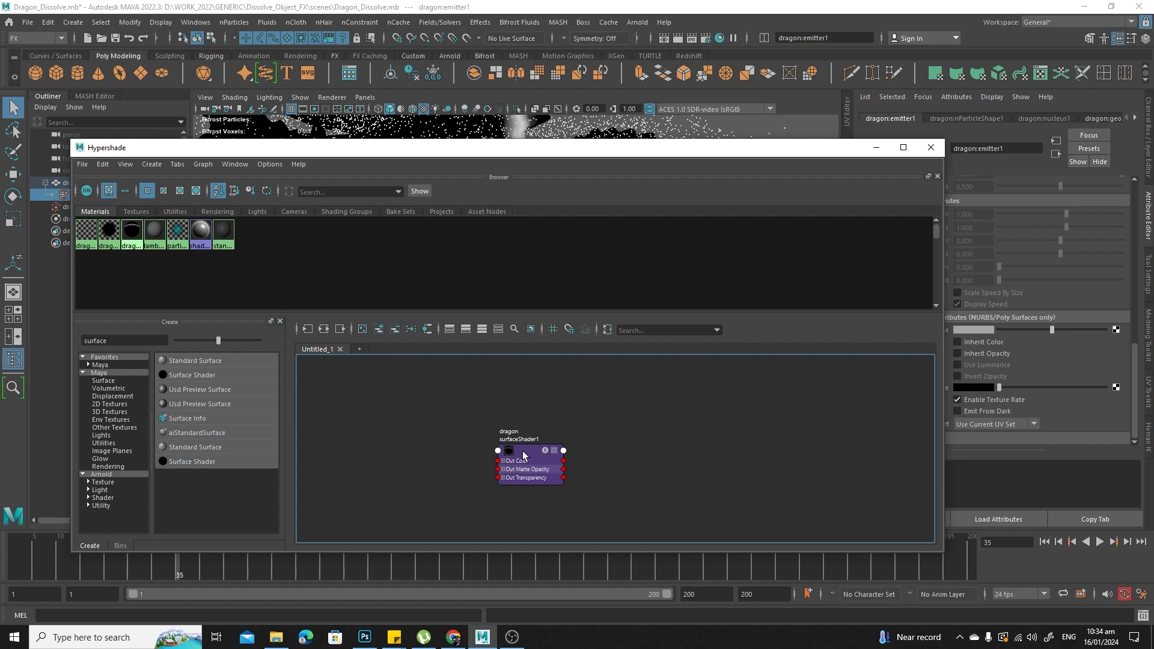
Show surfaceShader1's input and output connections and select the ramp1 texture node
{"action": "left_click", "coordinate": [323, 328]}
{"action": "scroll", "coordinate": [484, 484], "scroll_direction": "up", "scroll_amount": 2}
{"action": "left_click", "coordinate": [586, 410]}
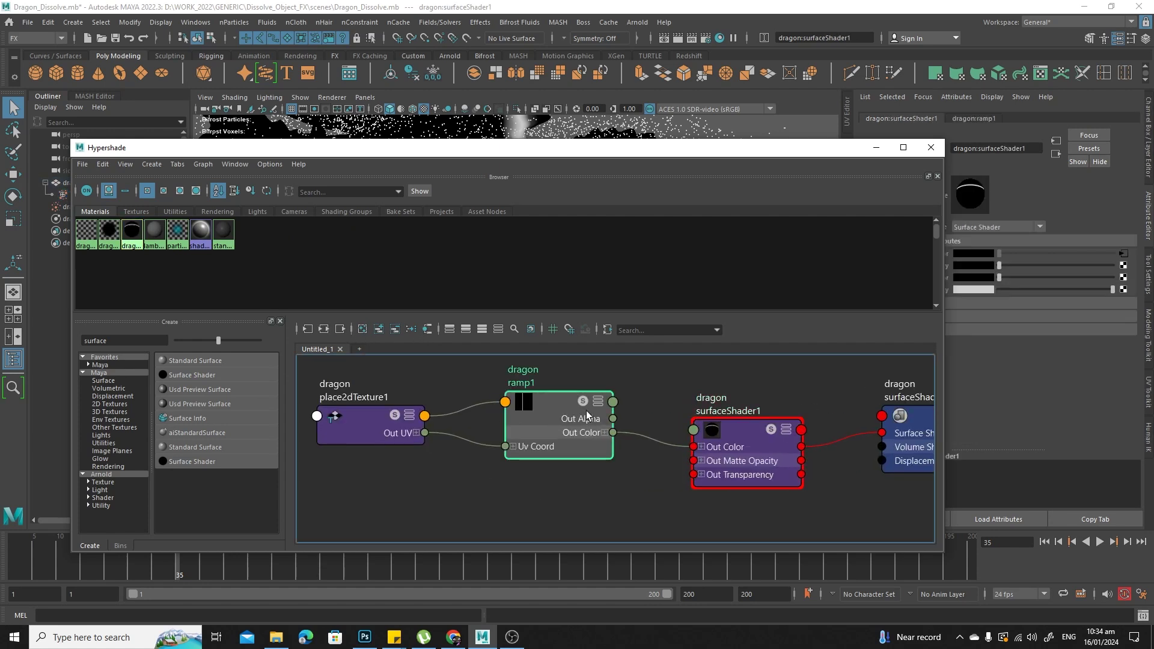
{"action": "left_click_drag", "start_coordinate": [805, 154], "coordinate": [607, 148]}
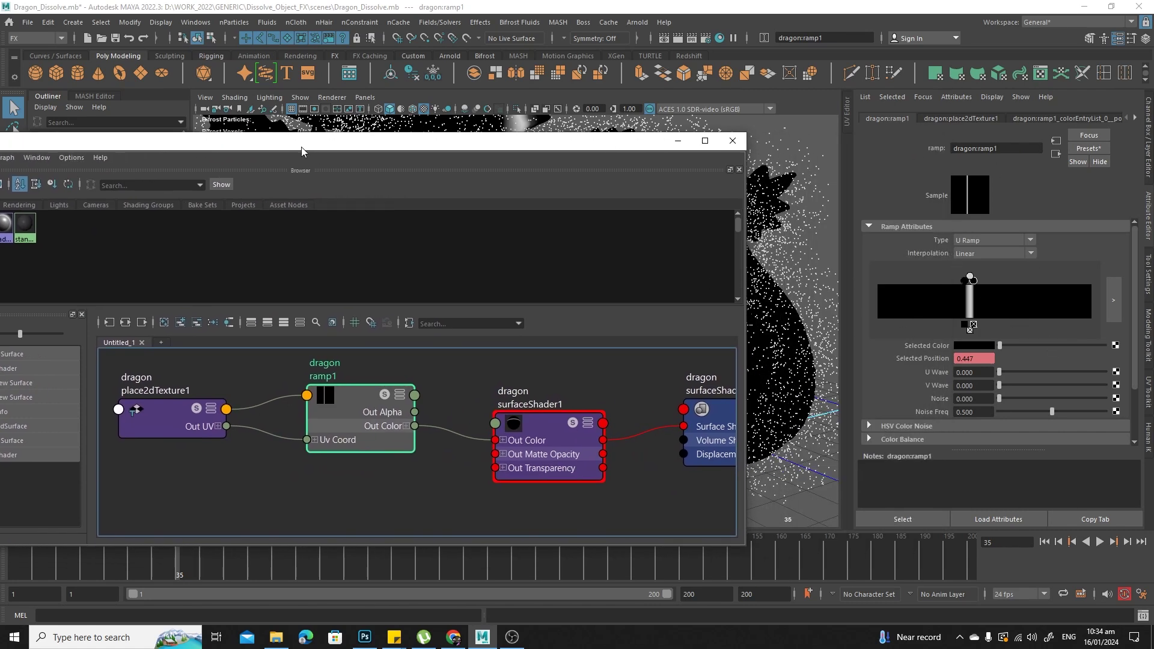
{"action": "left_click_drag", "start_coordinate": [301, 150], "coordinate": [403, 269]}
Select emitter1 and drag ramp1 onto its Texture Rate attribute
{"action": "left_click", "coordinate": [107, 194]}
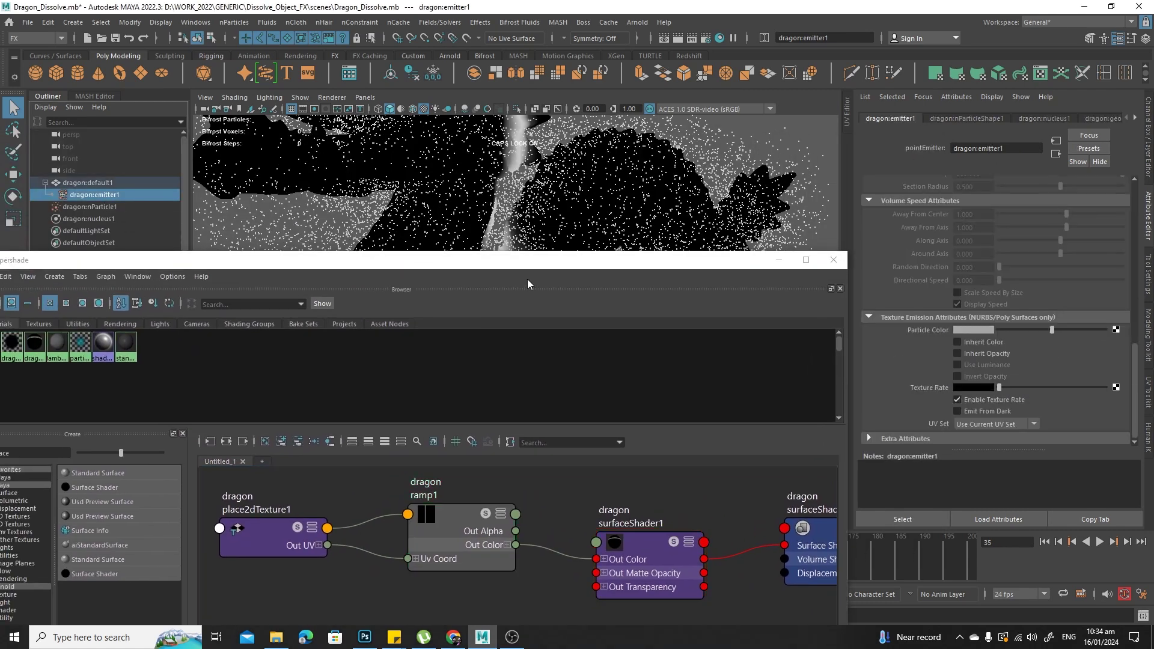
{"action": "left_click_drag", "start_coordinate": [559, 262], "coordinate": [501, 126]}
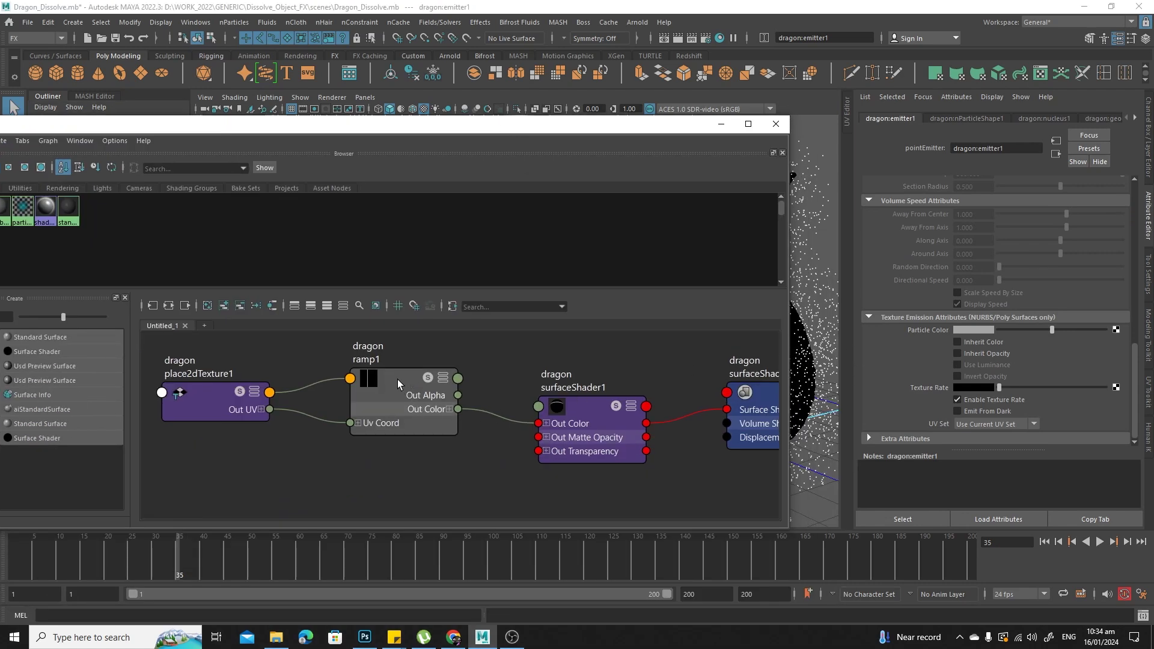
{"action": "middle_click_drag", "start_coordinate": [397, 379], "coordinate": [398, 380]}
{"action": "middle_click_drag", "start_coordinate": [617, 411], "coordinate": [941, 386]}
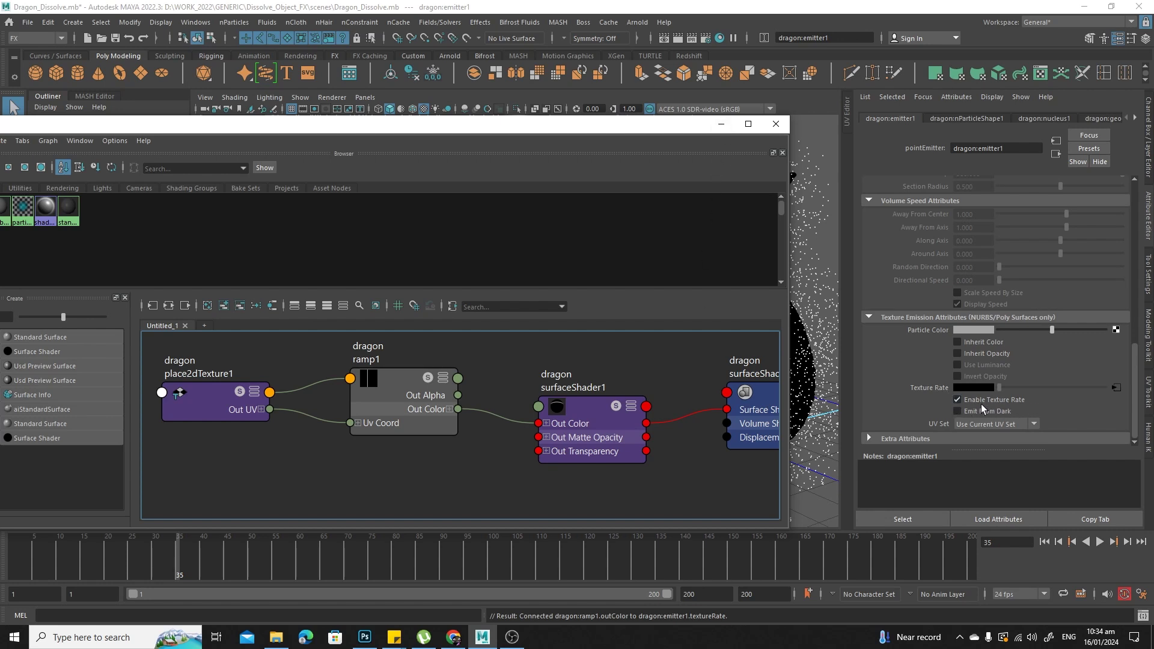
Hide the shader editor and play the simulation from frame 1 to frame 66
{"action": "left_click", "coordinate": [721, 124]}
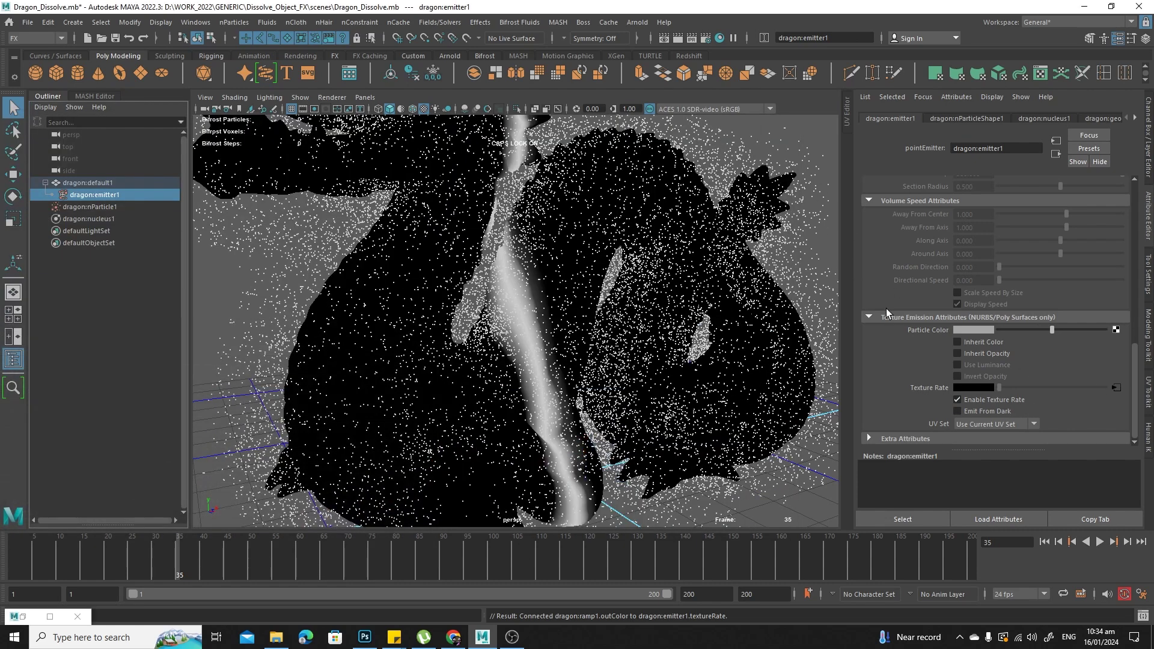
{"action": "left_click", "coordinate": [1044, 541]}
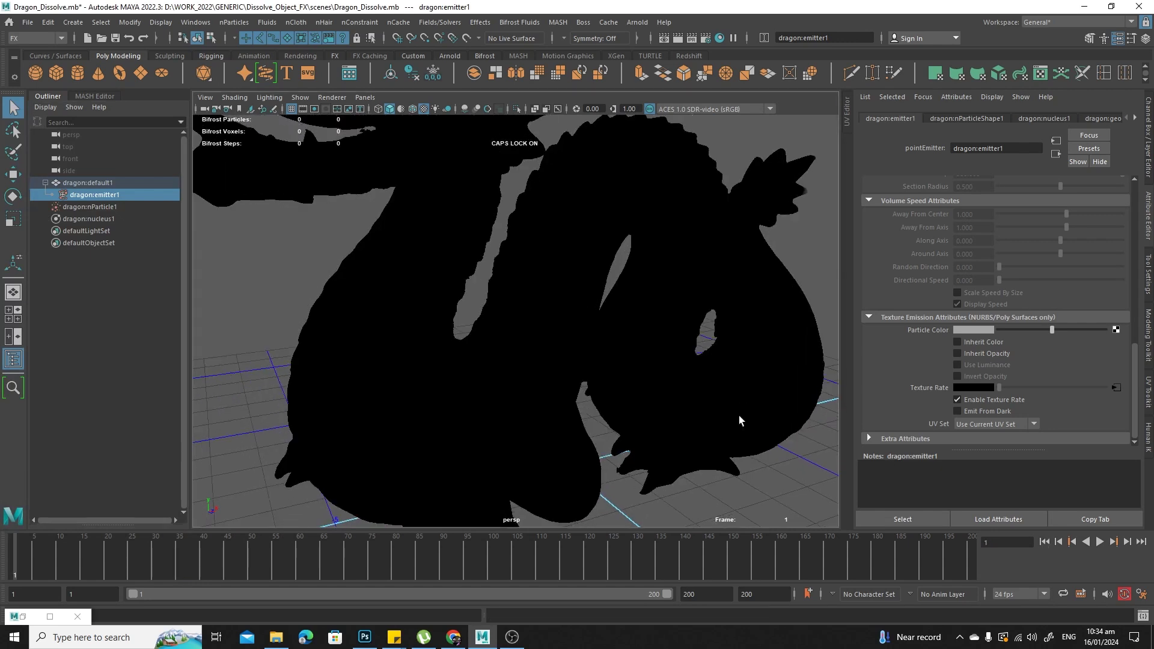
{"action": "left_click", "coordinate": [1099, 542]}
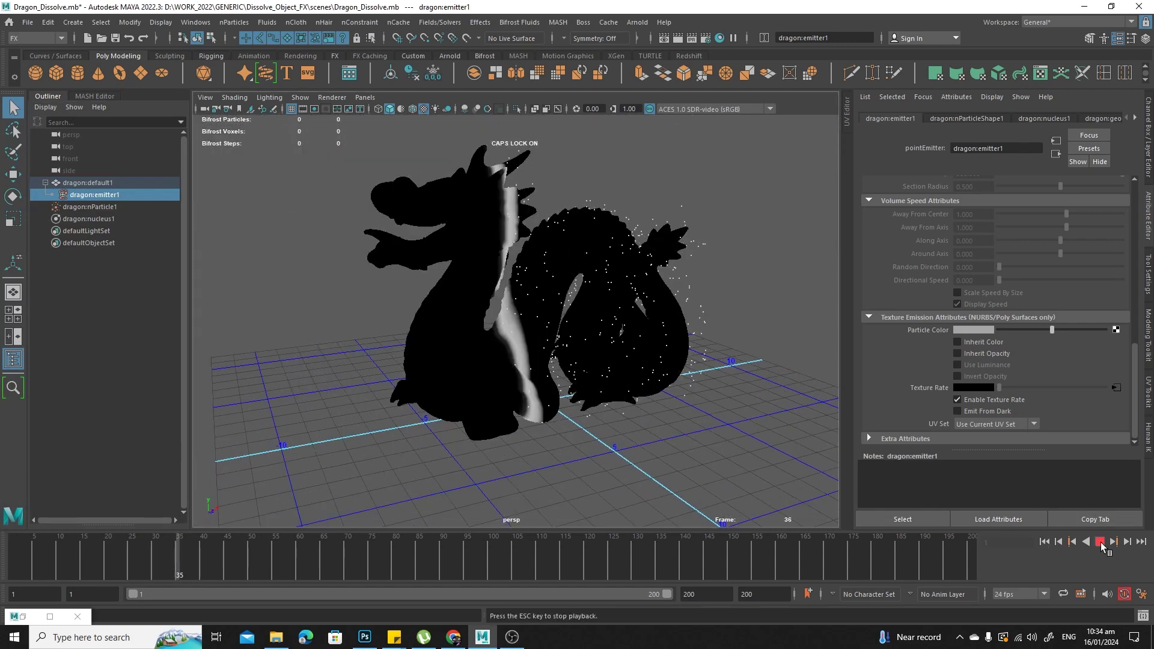
{"action": "left_click", "coordinate": [1099, 542]}
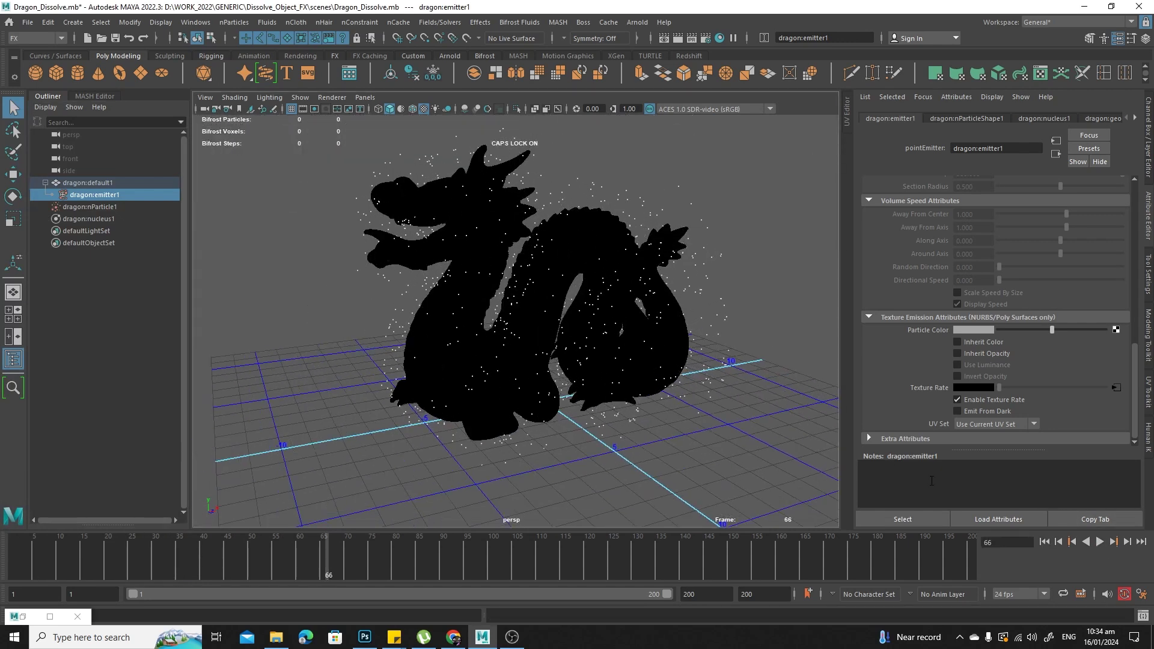
Replay the ramp-driven emission from frame 1 to frame 75 and view the dragon lower and more frontally
{"action": "left_click", "coordinate": [1044, 542]}
{"action": "left_click", "coordinate": [1100, 541]}
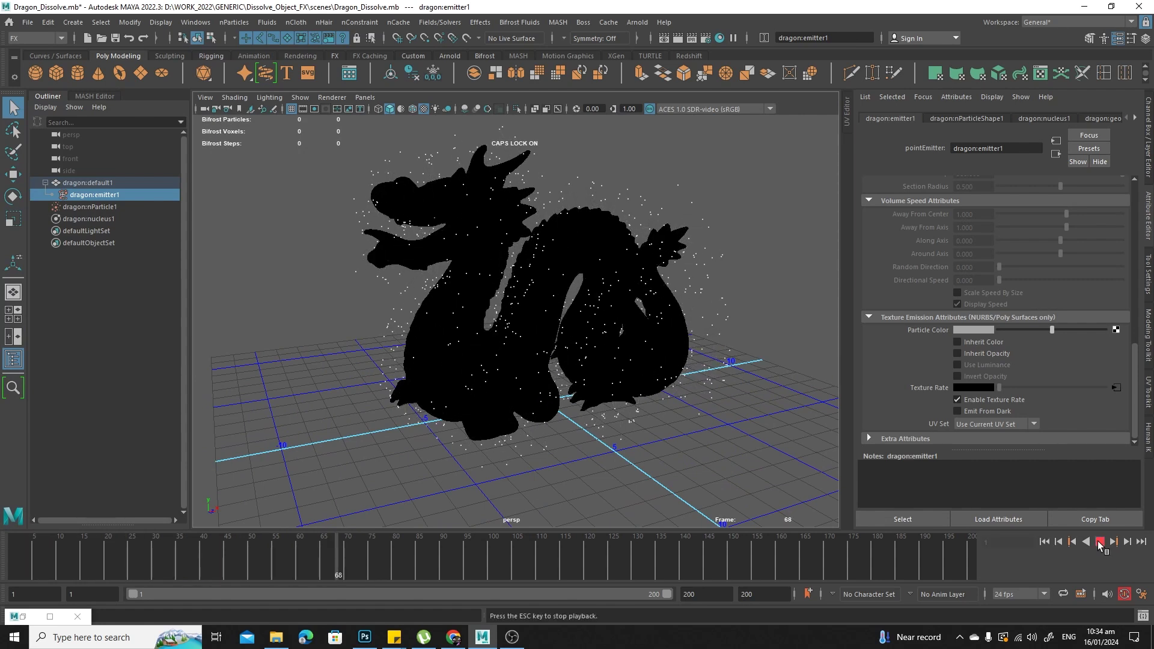
{"action": "left_click", "coordinate": [1099, 543]}
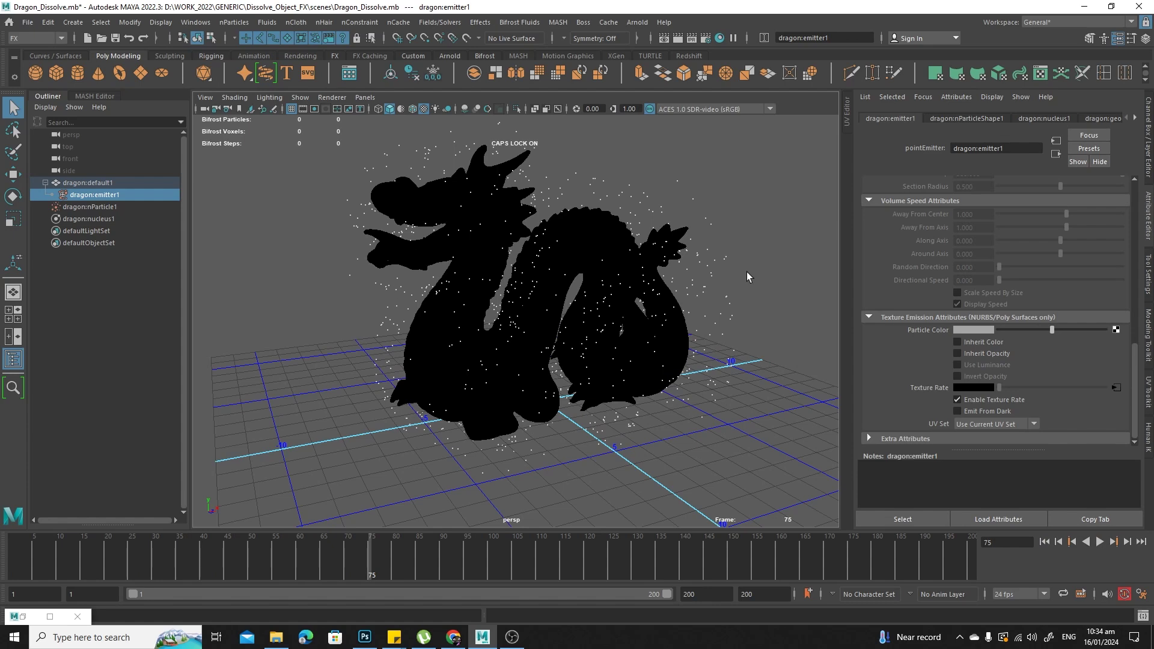
{"action": "left_click_drag", "start_coordinate": [662, 312], "coordinate": [642, 211], "text": "alt"}
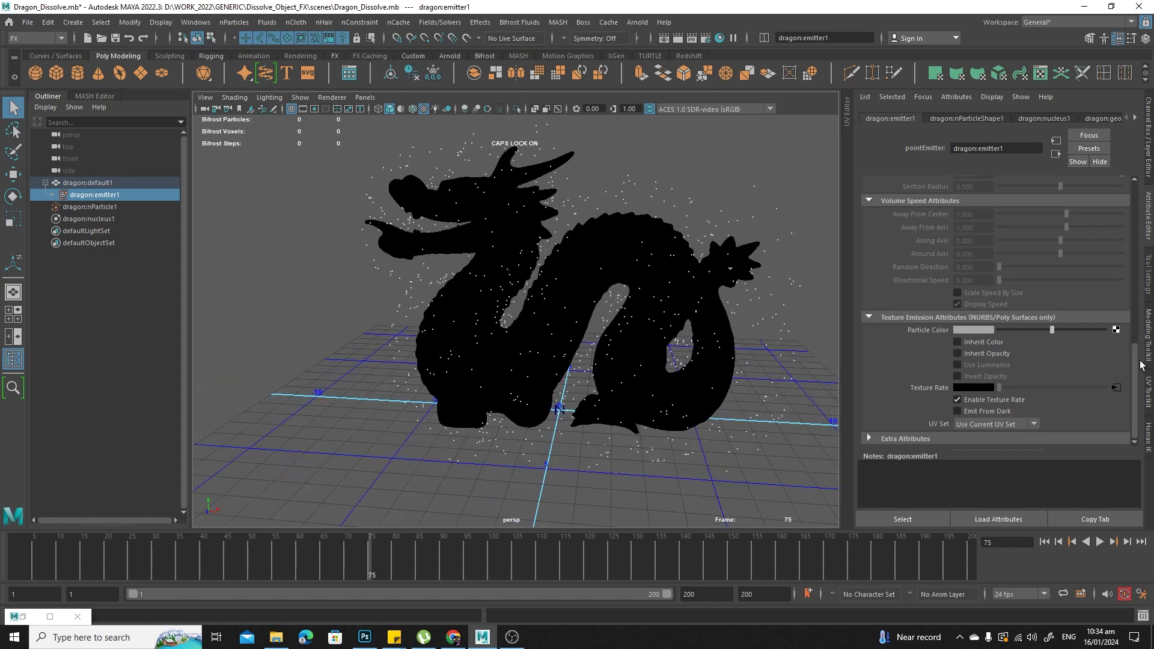
{"action": "scroll", "coordinate": [1134, 222], "scroll_direction": "up", "scroll_amount": 10}
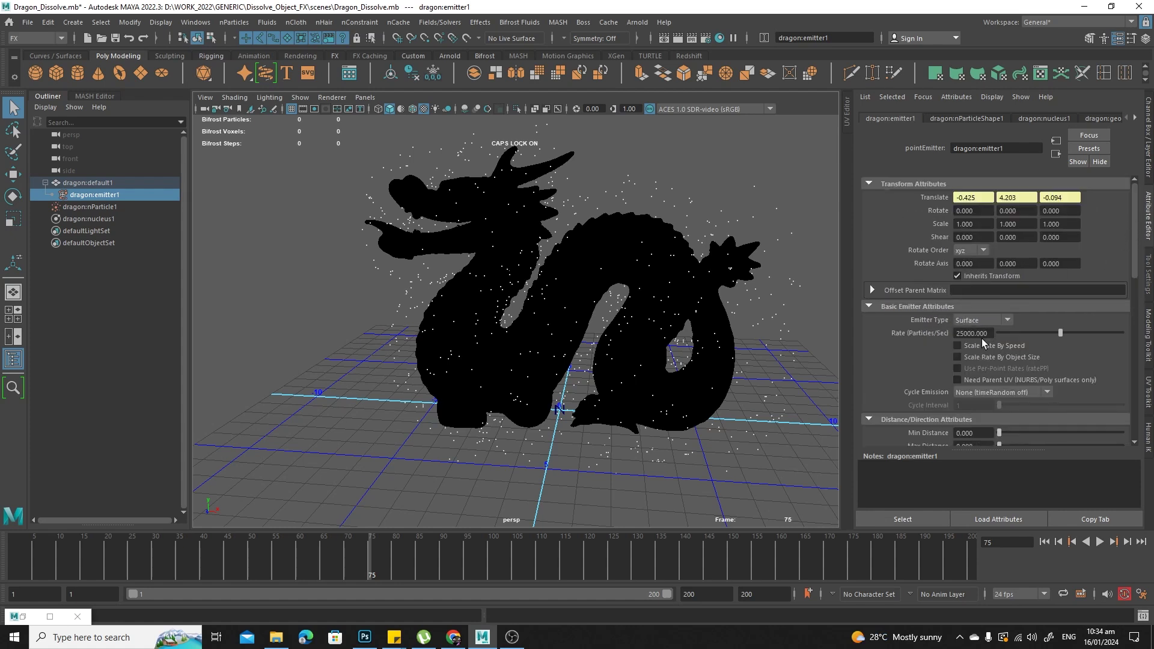
Check the 25000 particles/sec rate and replay the dissolve from the start
{"action": "left_click_drag", "start_coordinate": [589, 344], "coordinate": [628, 354], "text": "alt"}
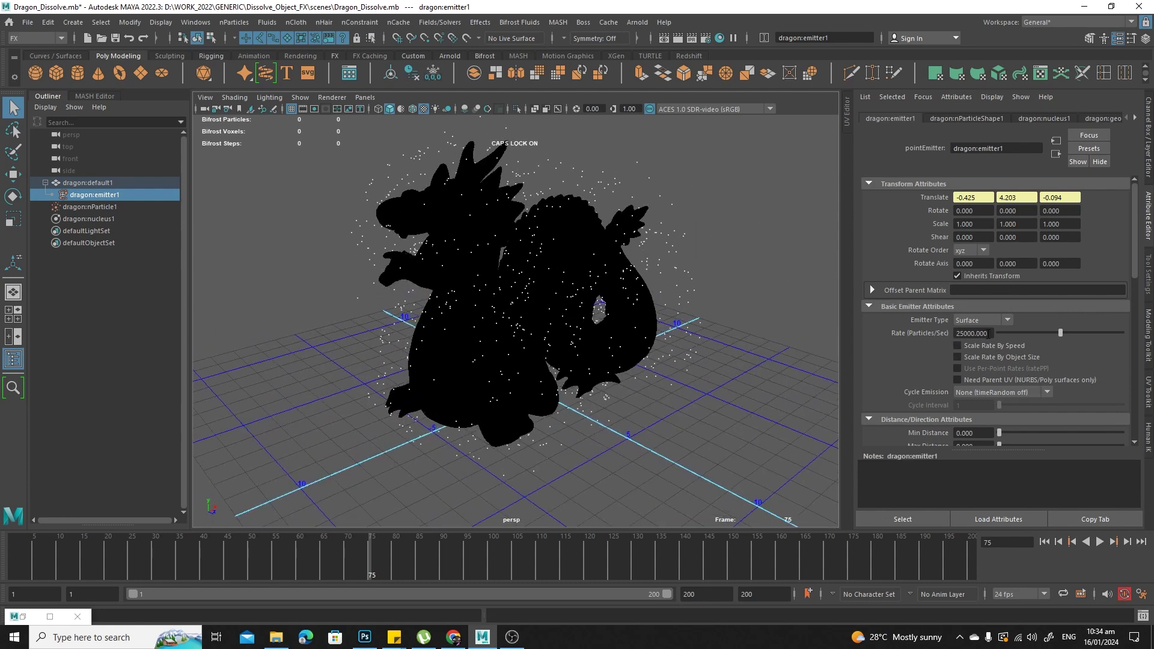
{"action": "left_click_drag", "start_coordinate": [991, 333], "coordinate": [956, 335]}
{"action": "left_click_drag", "start_coordinate": [705, 369], "coordinate": [642, 371], "text": "alt"}
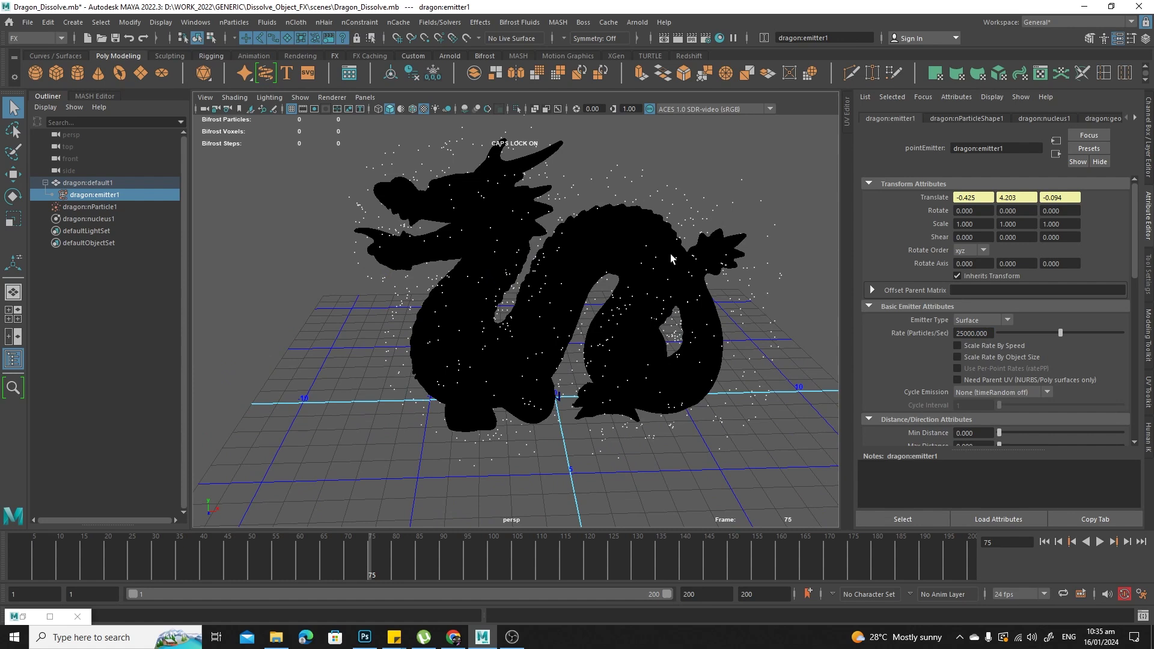
{"action": "left_click", "coordinate": [1044, 542]}
{"action": "left_click", "coordinate": [1100, 542]}
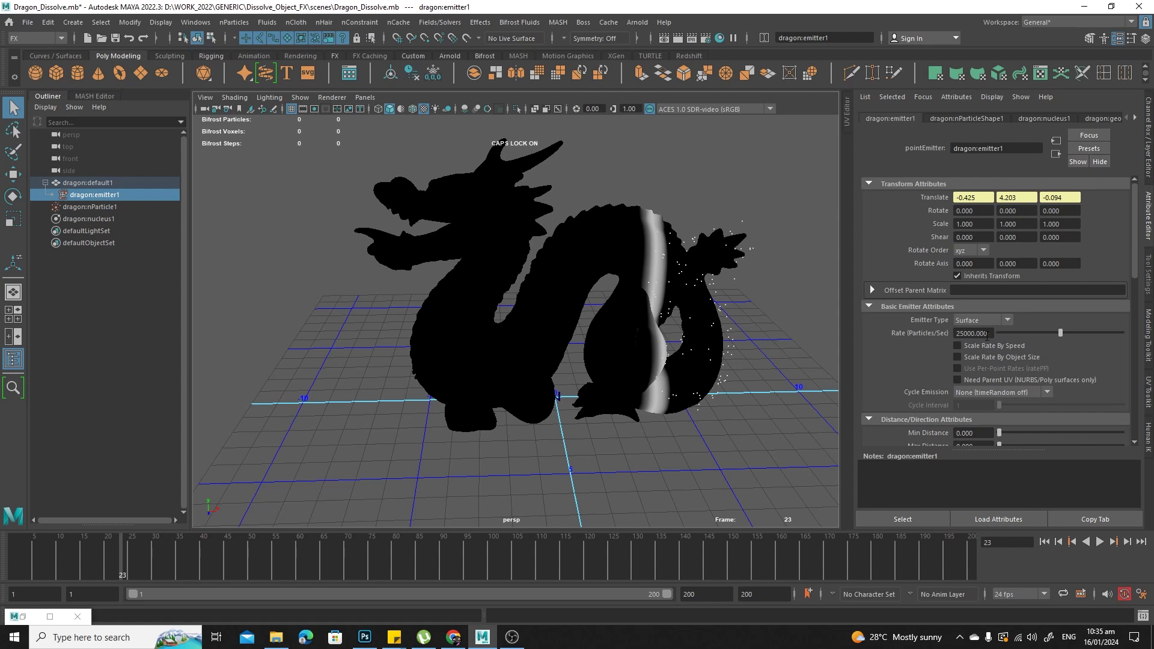
Change the emitter's Rate (Particles/Sec) from 25000 to 525000
{"action": "left_click", "coordinate": [957, 334]}
{"action": "type", "text": "5"}
{"action": "key", "text": "Return"}
{"action": "left_click_drag", "start_coordinate": [711, 397], "coordinate": [726, 401], "text": "alt"}
Replay the denser simulation from frame 1, stopping at frame 73, and view it front-on
{"action": "left_click", "coordinate": [1047, 542]}
{"action": "left_click", "coordinate": [1099, 543]}
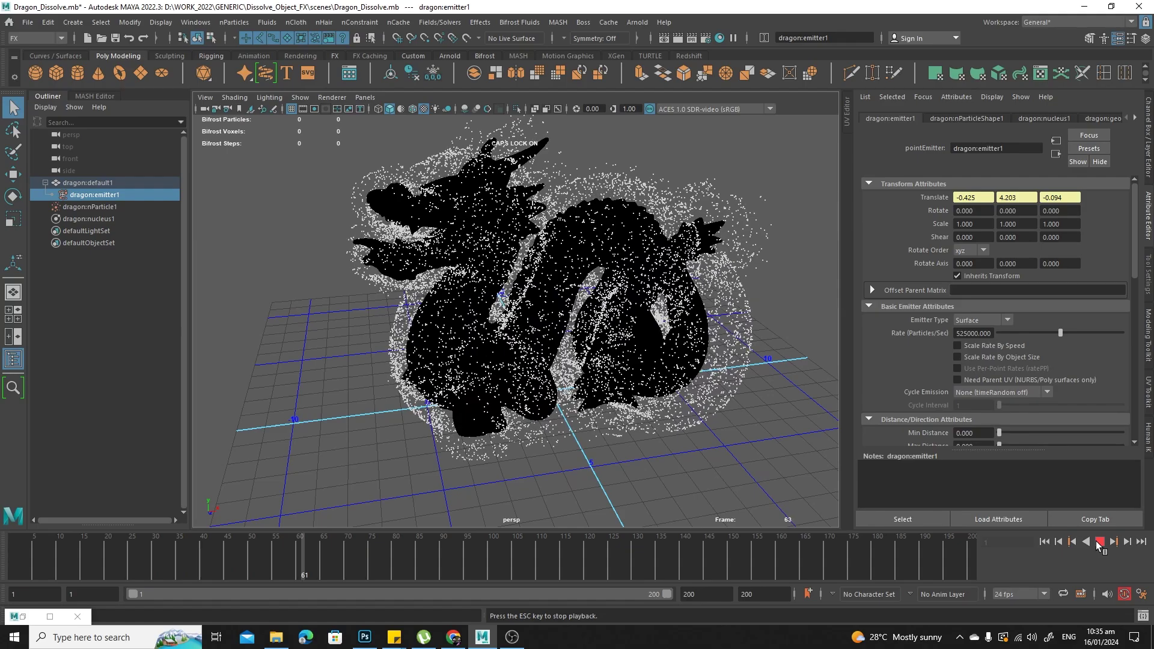
{"action": "left_click", "coordinate": [1099, 542]}
{"action": "left_click_drag", "start_coordinate": [613, 412], "coordinate": [695, 420], "text": "alt"}
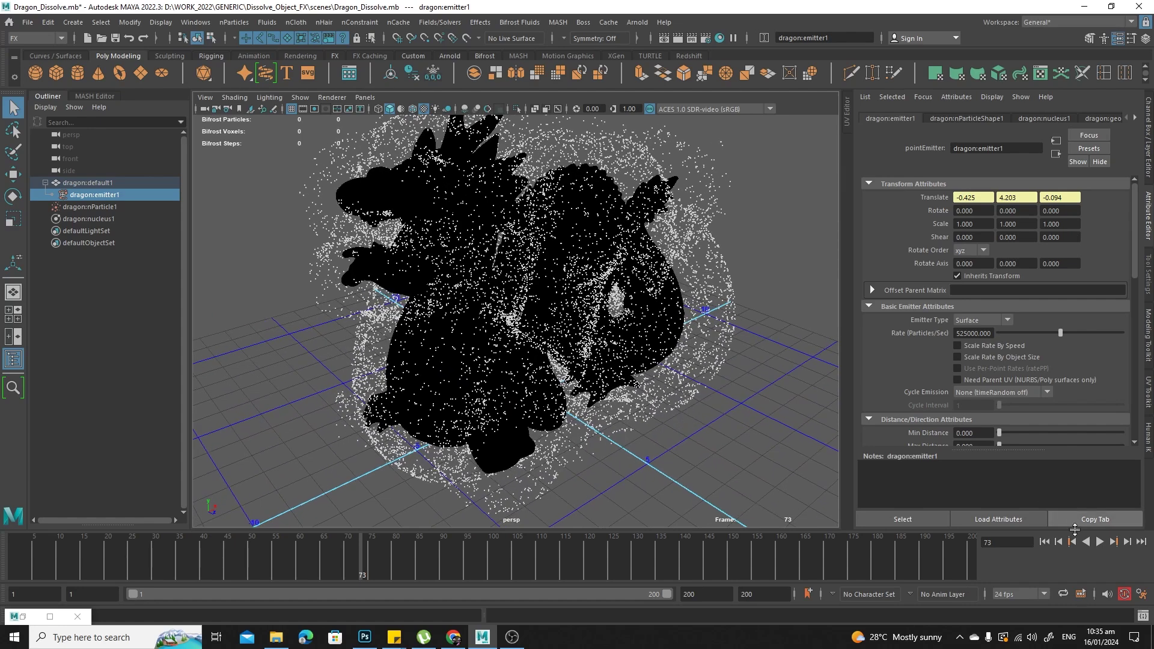
Replay the dense dissolve from the start, stopping at frame 73
{"action": "left_click", "coordinate": [1044, 542]}
{"action": "left_click", "coordinate": [1100, 542]}
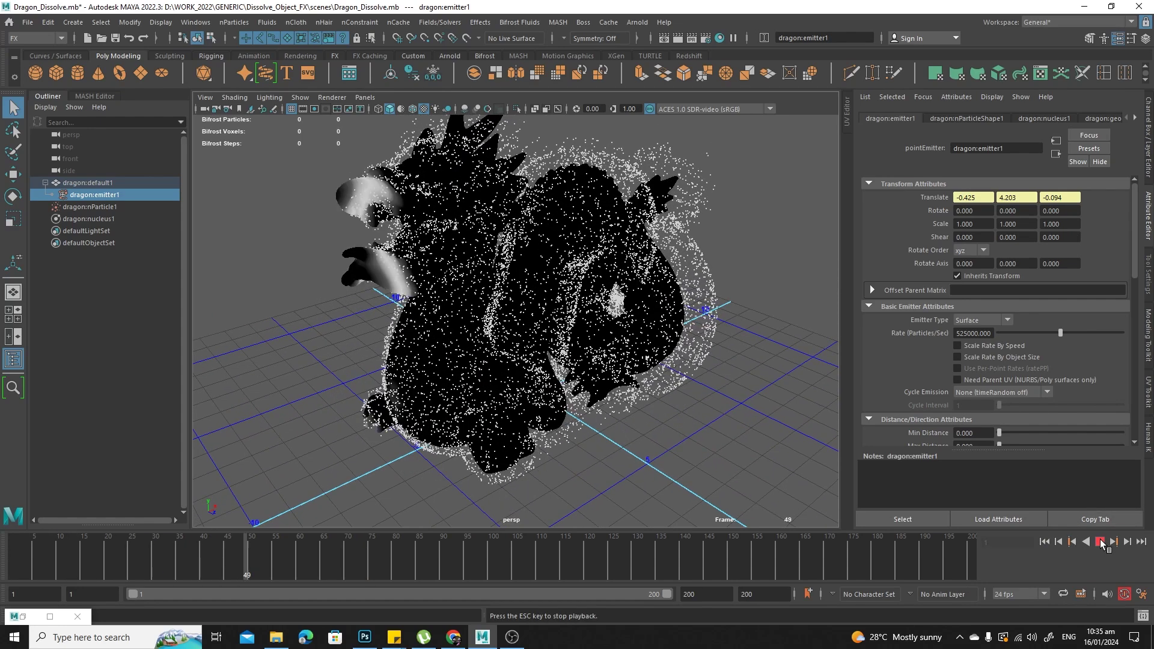
{"action": "left_click", "coordinate": [1100, 542]}
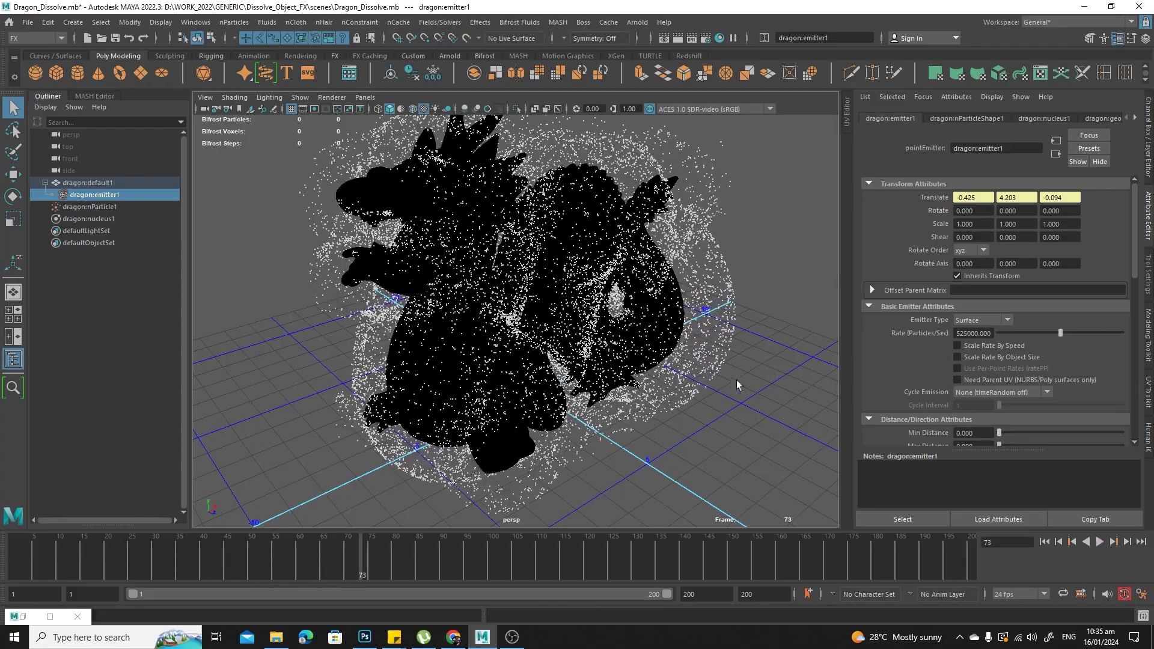
Review the particle cloud from several angles and select dragon:nParticle1 in the Outliner
{"action": "mouse_move", "coordinate": [737, 380]}
{"action": "left_mouse_down", "text": "alt"}
{"action": "mouse_move", "coordinate": [629, 372]}
{"action": "mouse_move", "coordinate": [742, 373]}
{"action": "left_mouse_up", "text": "alt"}
{"action": "middle_click_drag", "start_coordinate": [731, 357], "coordinate": [735, 386], "text": "alt"}
{"action": "right_click_drag", "start_coordinate": [734, 386], "coordinate": [678, 397], "text": "alt"}
{"action": "middle_click_drag", "start_coordinate": [682, 406], "coordinate": [685, 375], "text": "alt"}
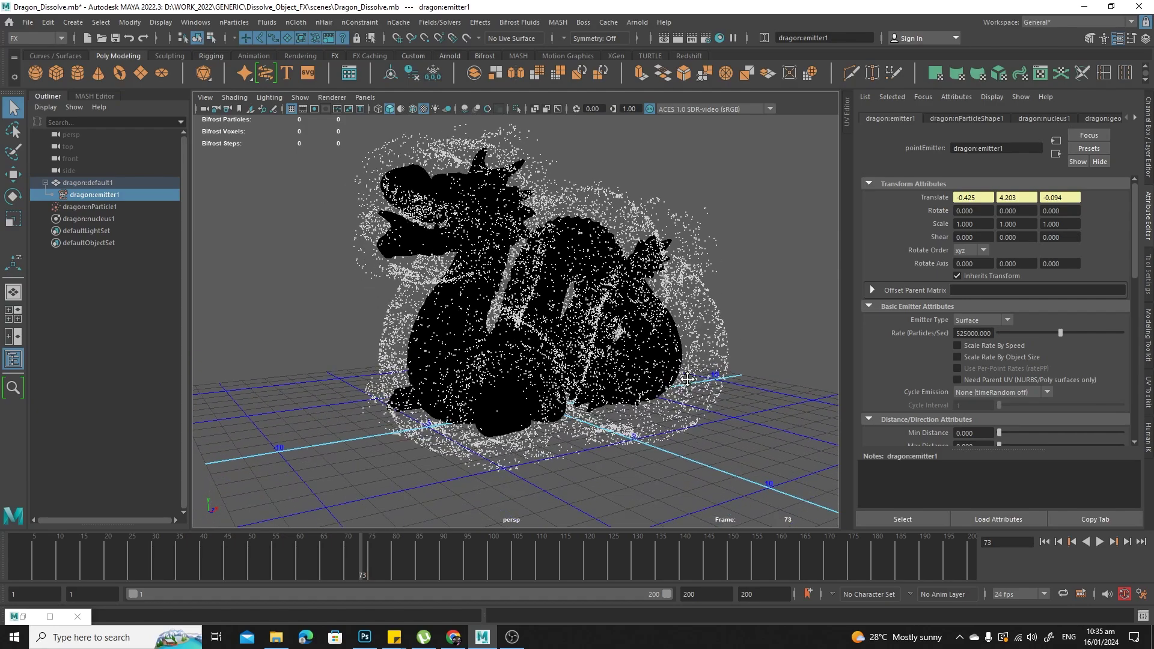
{"action": "left_click", "coordinate": [608, 186]}
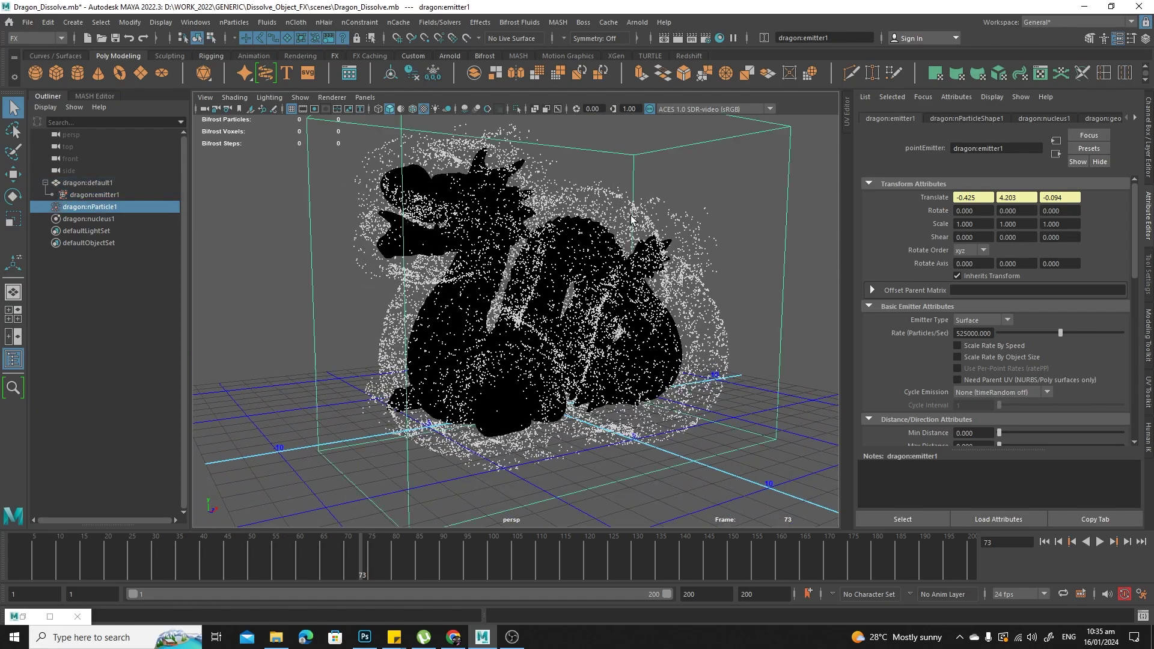
{"action": "mouse_move", "coordinate": [711, 387]}
{"action": "left_mouse_down", "text": "alt"}
{"action": "mouse_move", "coordinate": [654, 395]}
{"action": "mouse_move", "coordinate": [814, 387]}
{"action": "mouse_move", "coordinate": [708, 391]}
{"action": "left_mouse_up", "text": "alt"}
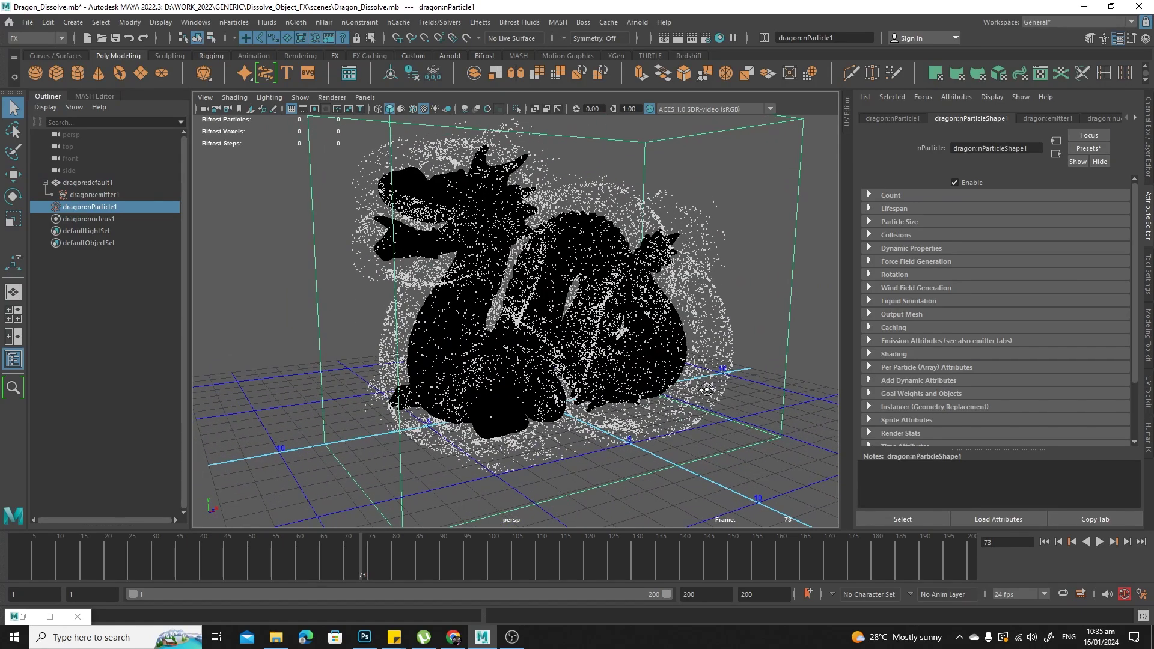